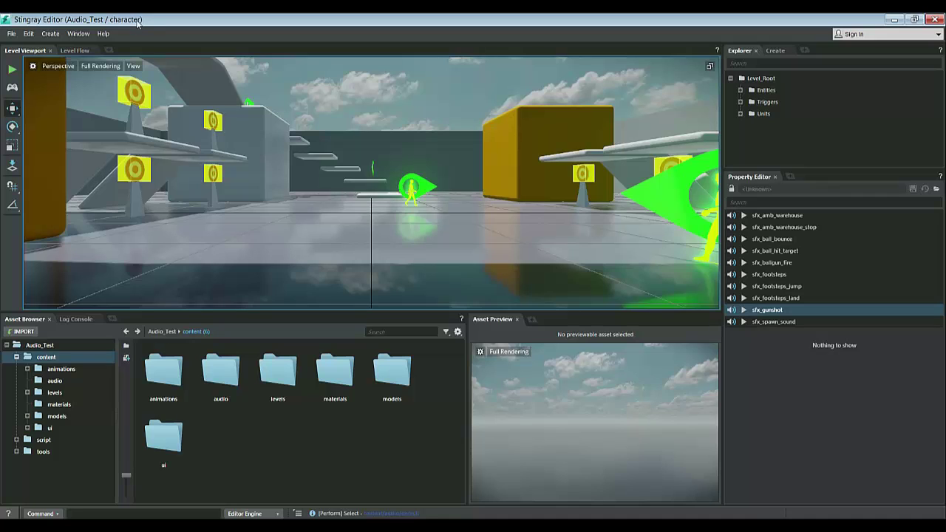
Launch Wwise Audio from Stingray Editor's Window > External Apps list
left_click(78, 34)
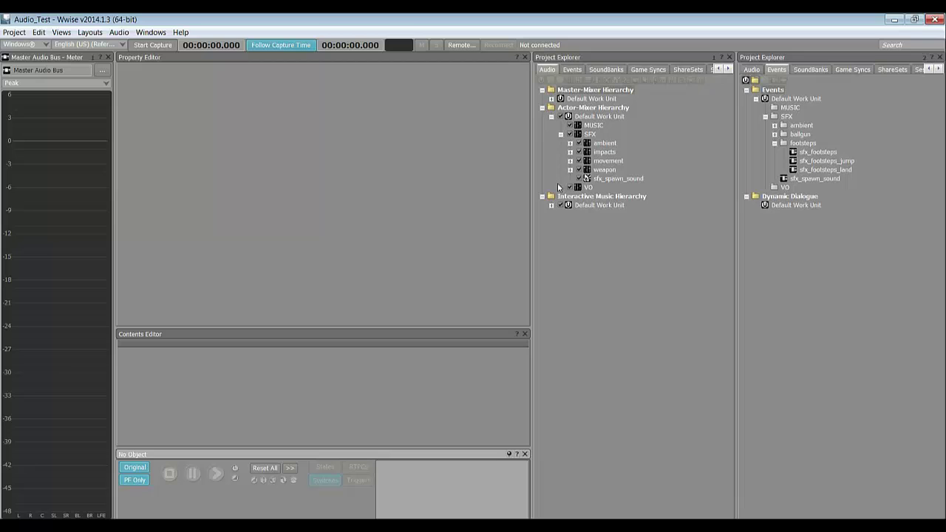
Collapse the SFX folders in the audio and event hierarchies and resize the panels
left_click(561, 135)
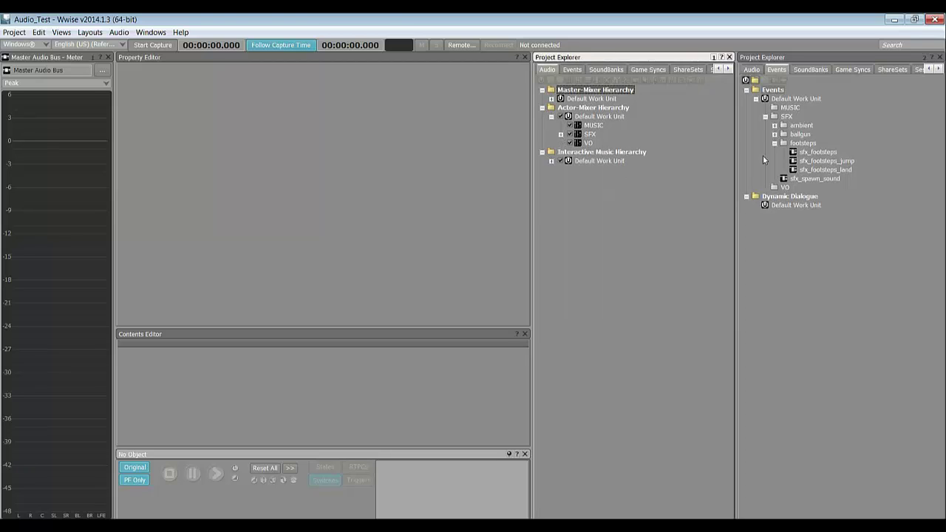
left_click(765, 116)
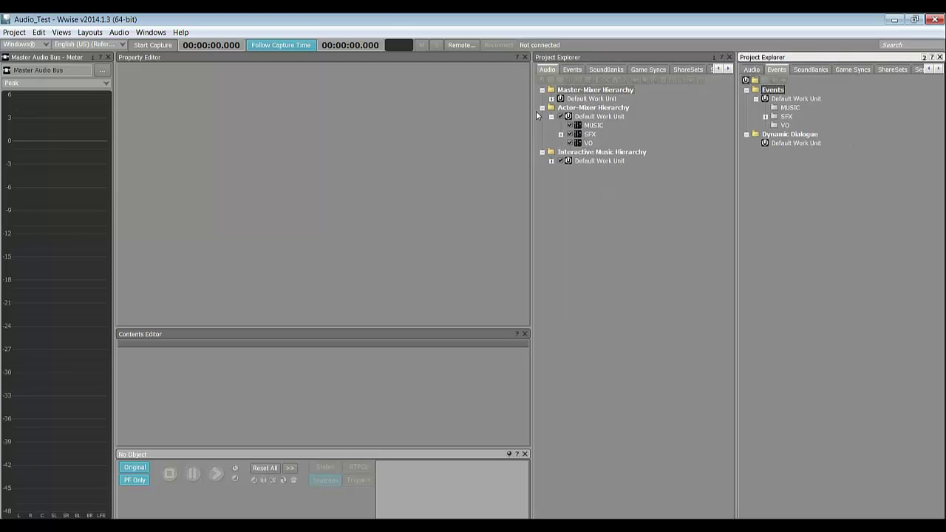
left_click_drag(562, 59, 658, 57)
left_click(658, 58)
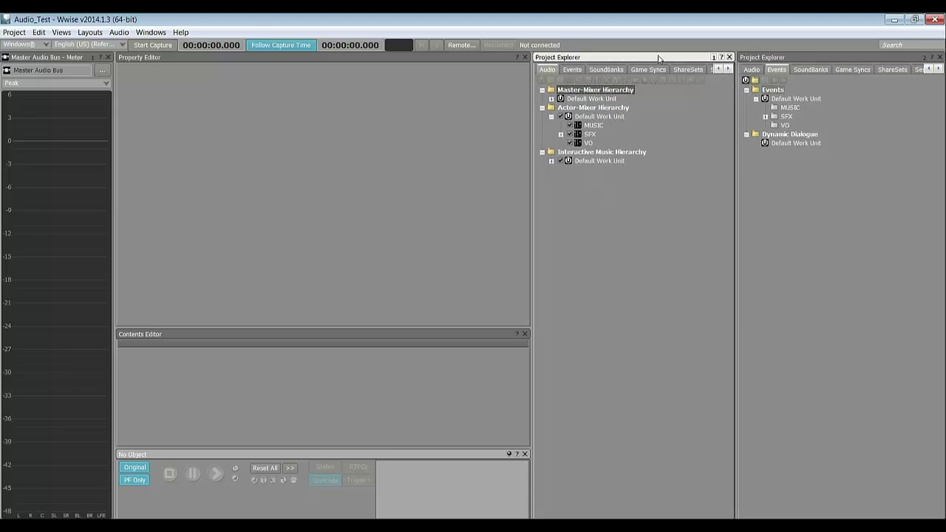
left_click(775, 57)
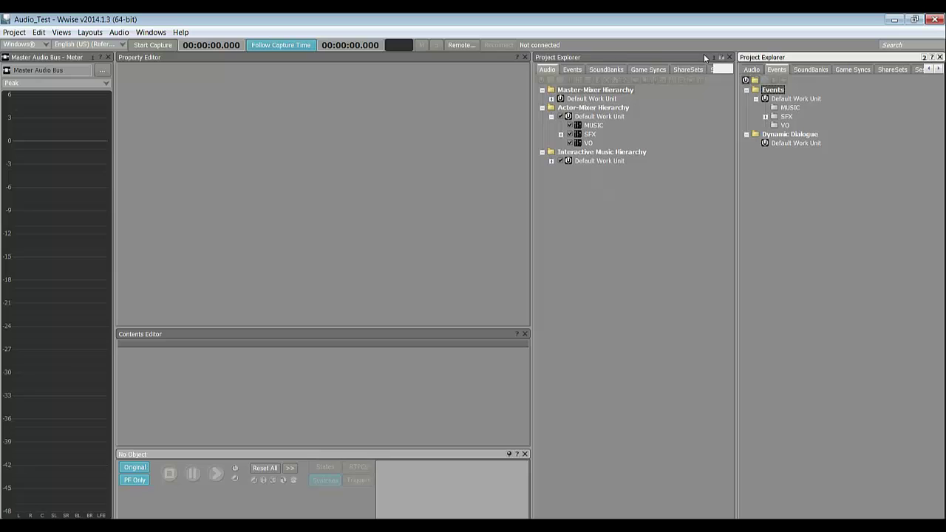
left_click_drag(705, 58, 762, 59)
left_click_drag(698, 57, 763, 58)
left_click(778, 72)
Select the actor-mixer Default Work Unit, re-expand SFX, and switch to the laser gunshot WAV folder
left_click(544, 70)
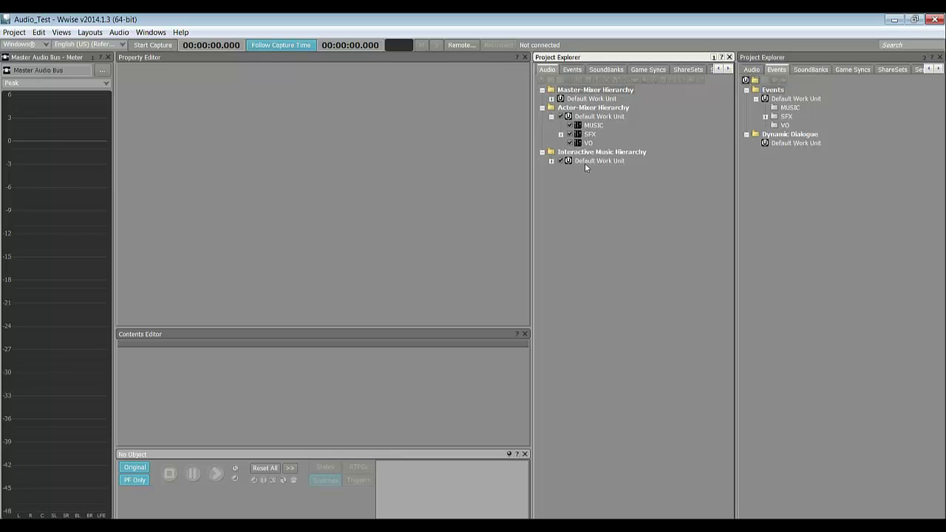
left_click(595, 90)
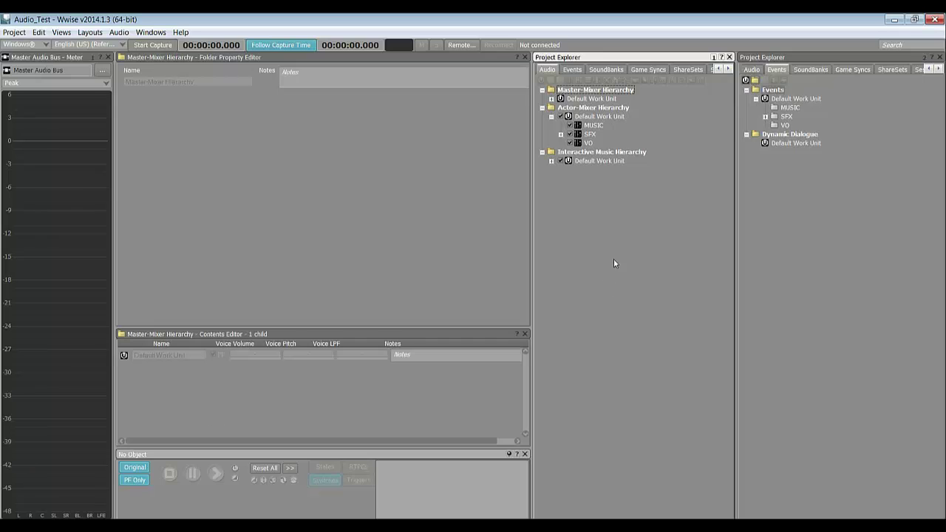
left_click(547, 70)
left_click(595, 118)
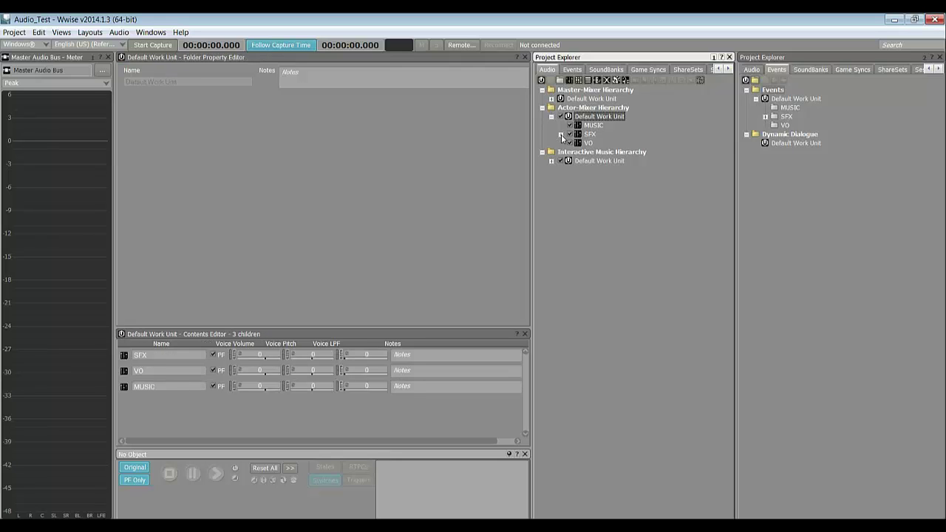
left_click(562, 134)
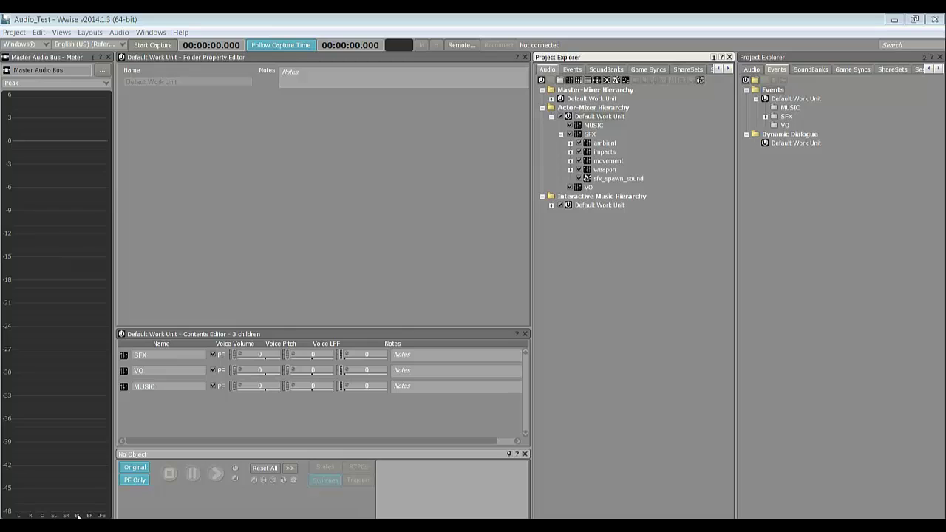
key("alt+Tab")
Drag the five sfx_laser_gunshot WAV files into Wwise's import window
left_click_drag(199, 245, 83, 160)
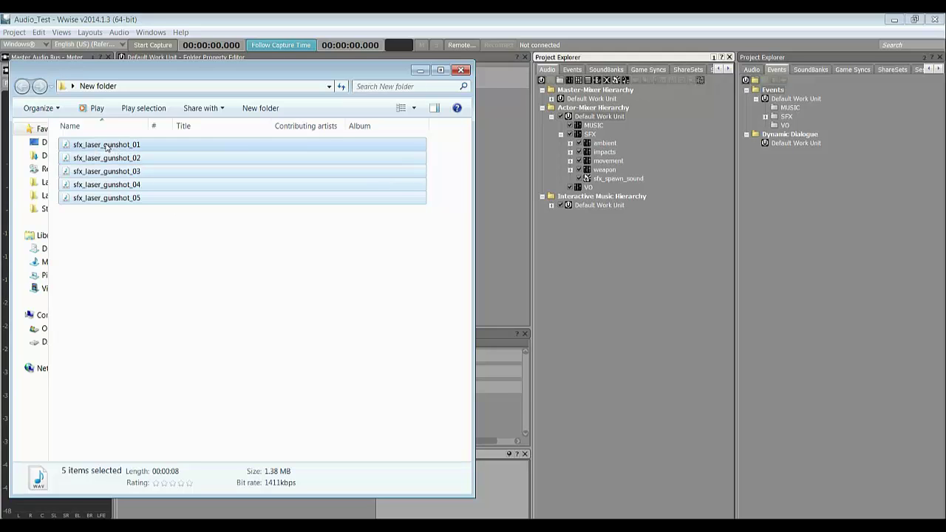
left_click_drag(111, 150, 359, 89)
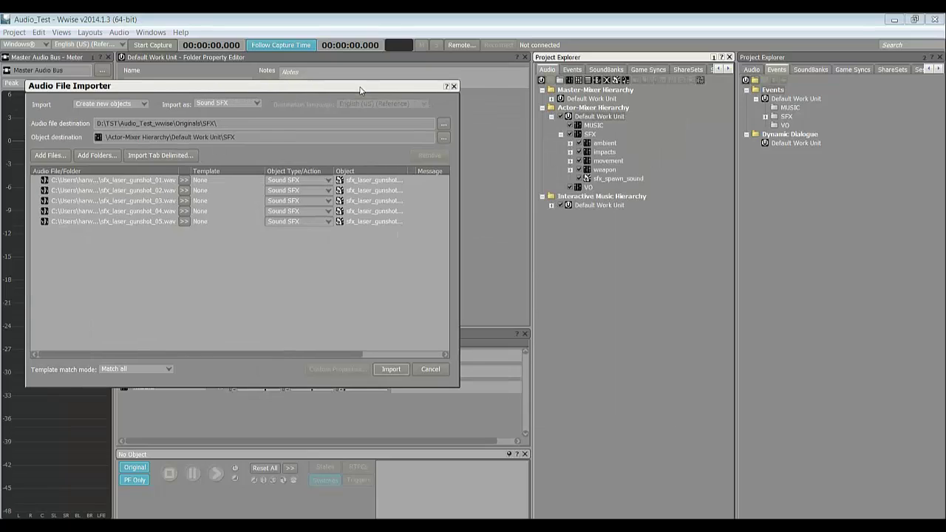
left_click_drag(99, 87, 142, 81)
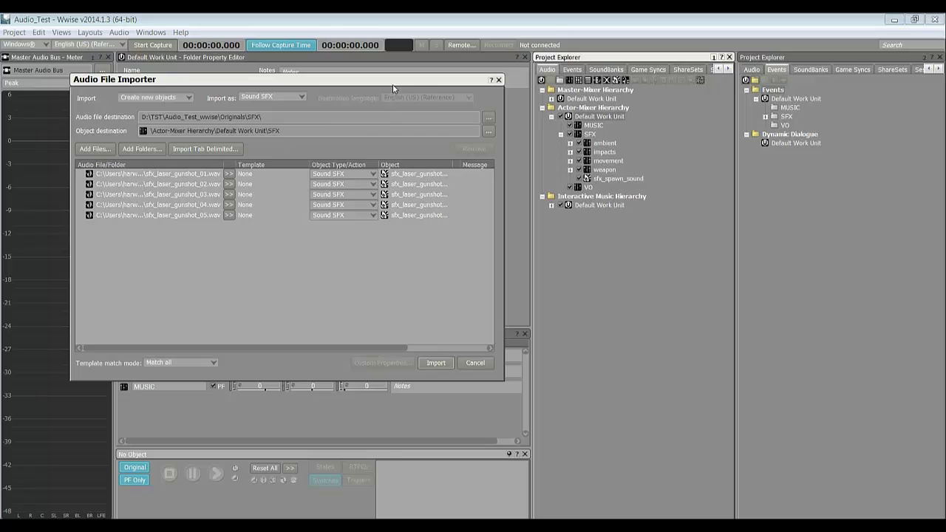
Set the SFX actor-mixer as the object destination and import the five files
left_click(489, 131)
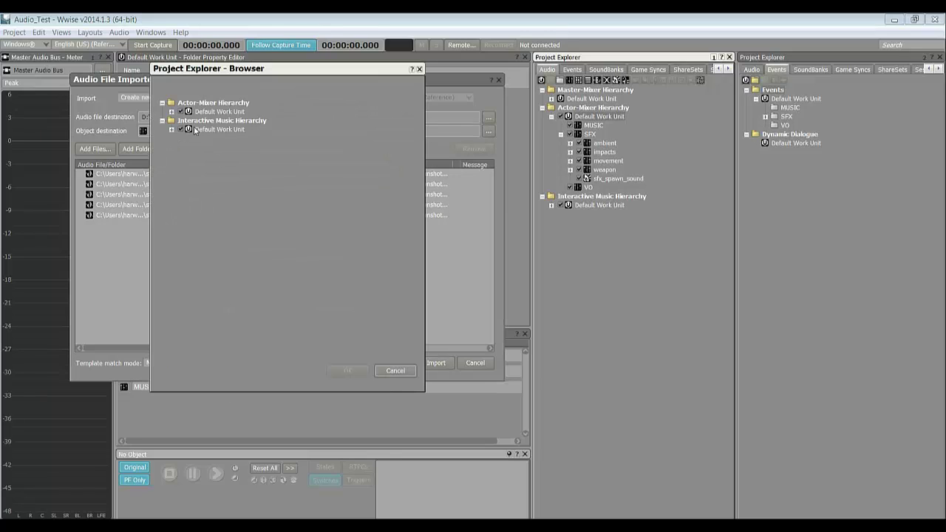
left_click(172, 111)
left_click(181, 130)
left_click(210, 130)
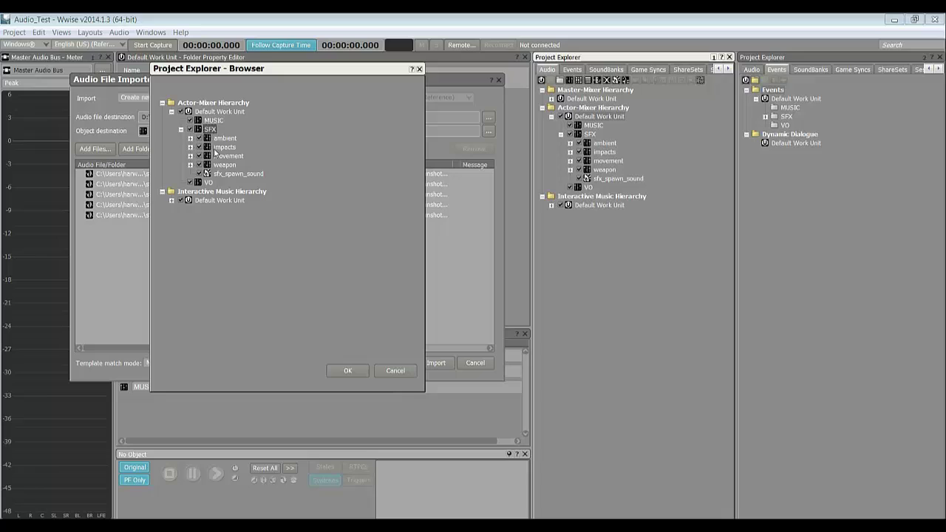
left_click(225, 164)
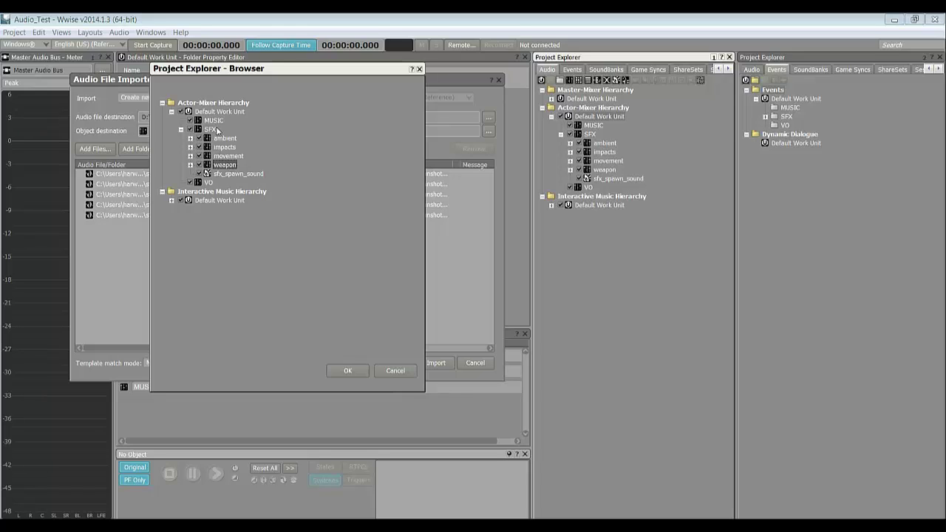
left_click(213, 131)
left_click(181, 130)
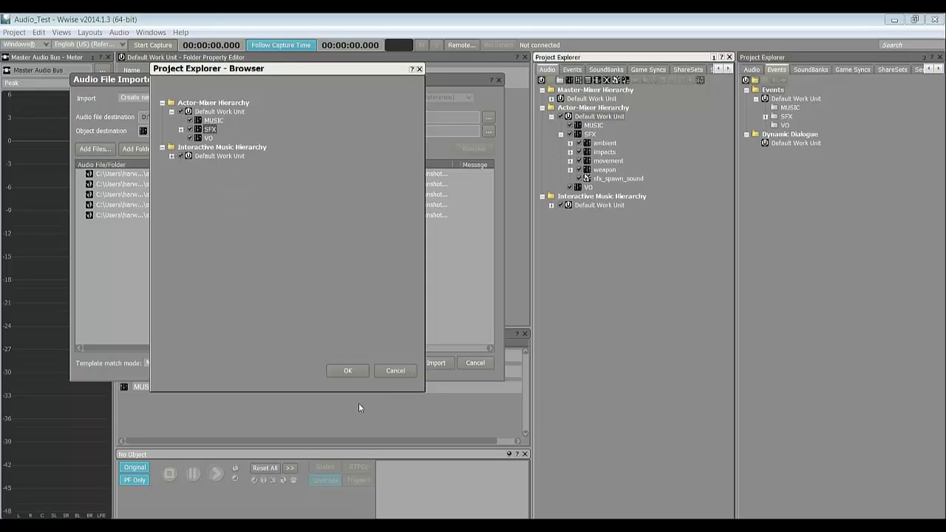
left_click(349, 371)
left_click(435, 363)
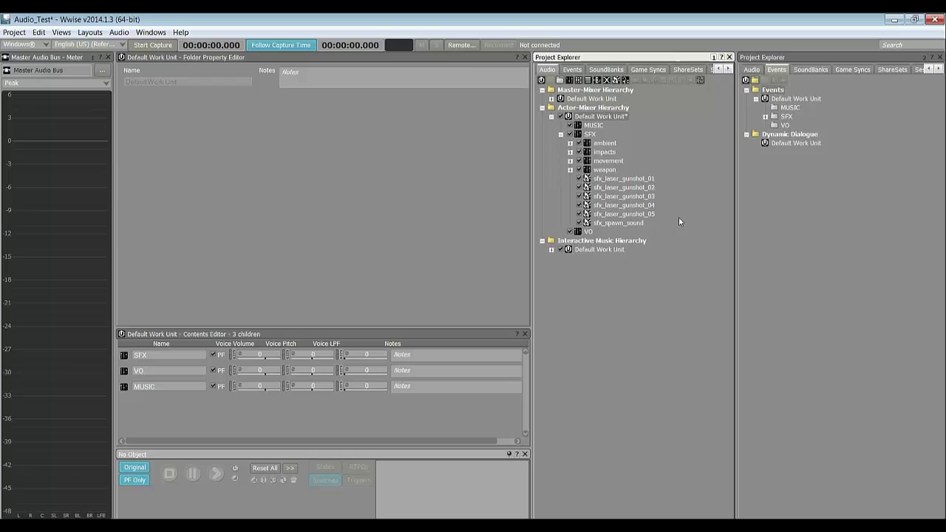
Add a New Random Container under SFX and move the five gunshot sounds into it
left_click(636, 180)
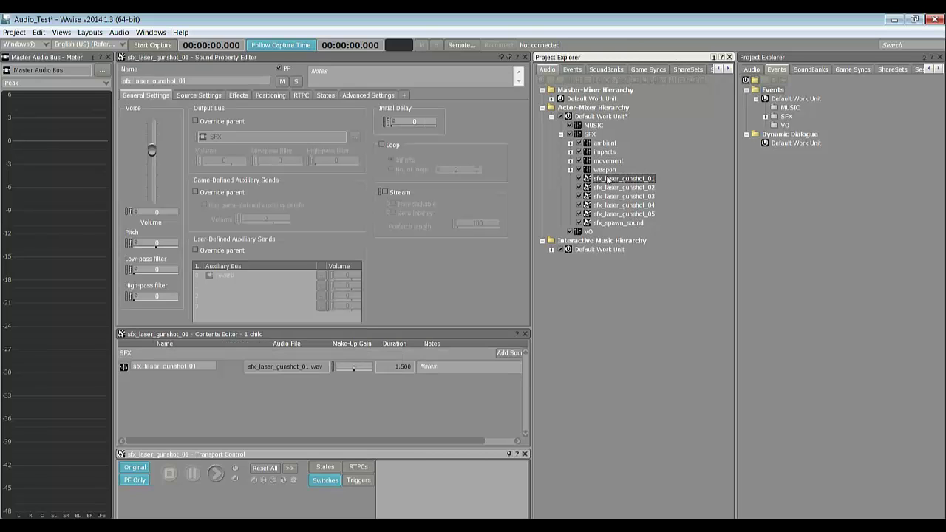
left_click(632, 215, "shift")
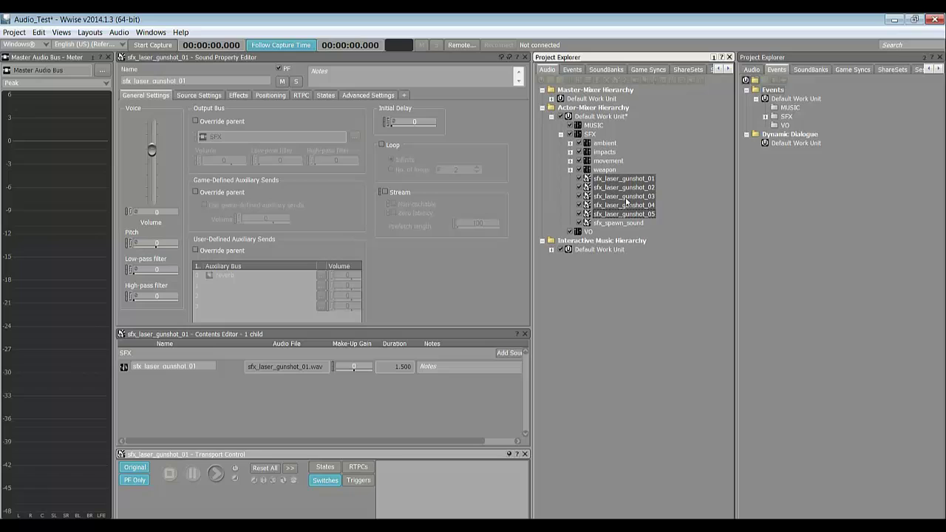
left_click(595, 135)
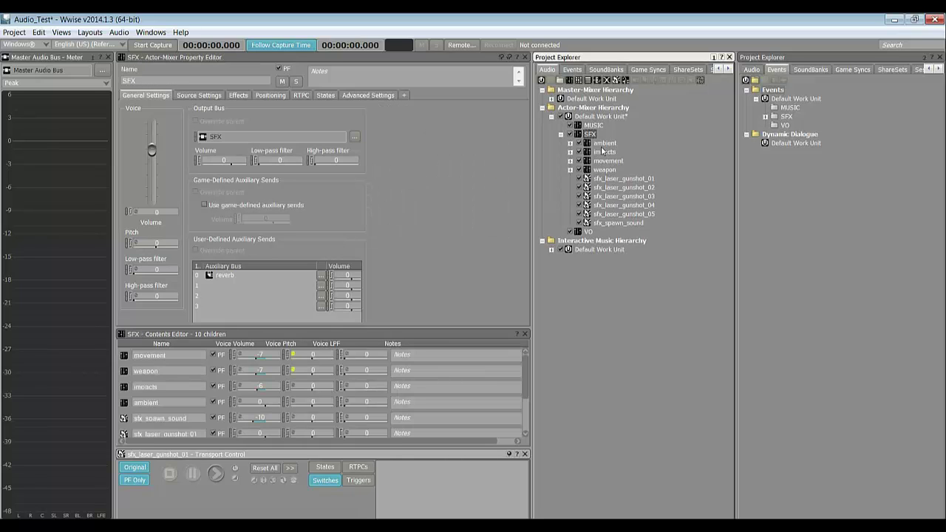
left_click(581, 81)
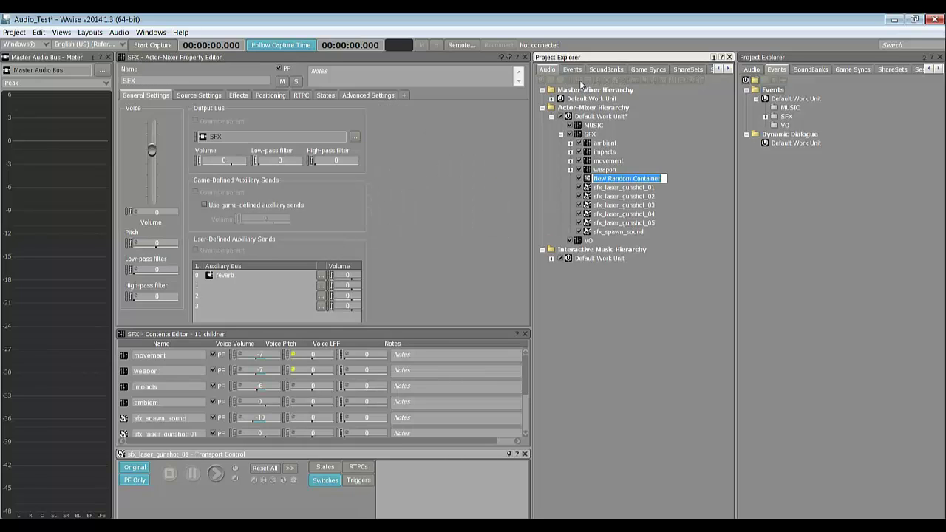
left_click(624, 222)
left_click(624, 187, "shift")
left_click_drag(624, 187, 632, 181)
left_click(570, 178)
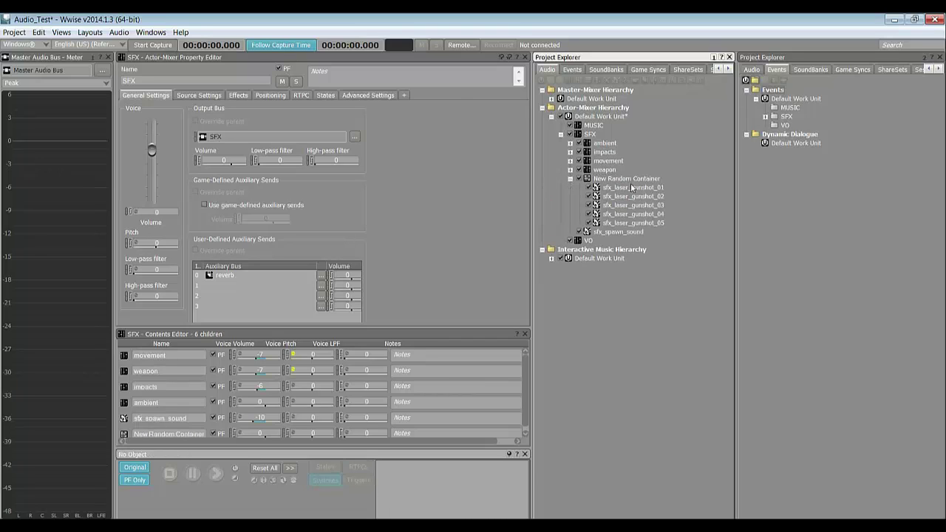
left_click(638, 182)
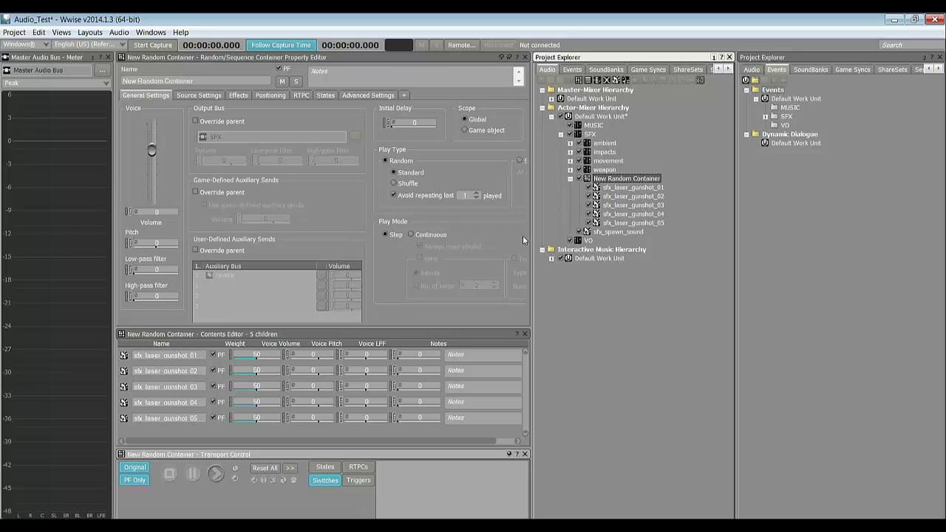
Rename the random container to sfx_laser_gunshot, reusing the base name from sfx_laser_gunshot_01
left_click(629, 189)
left_click(628, 189)
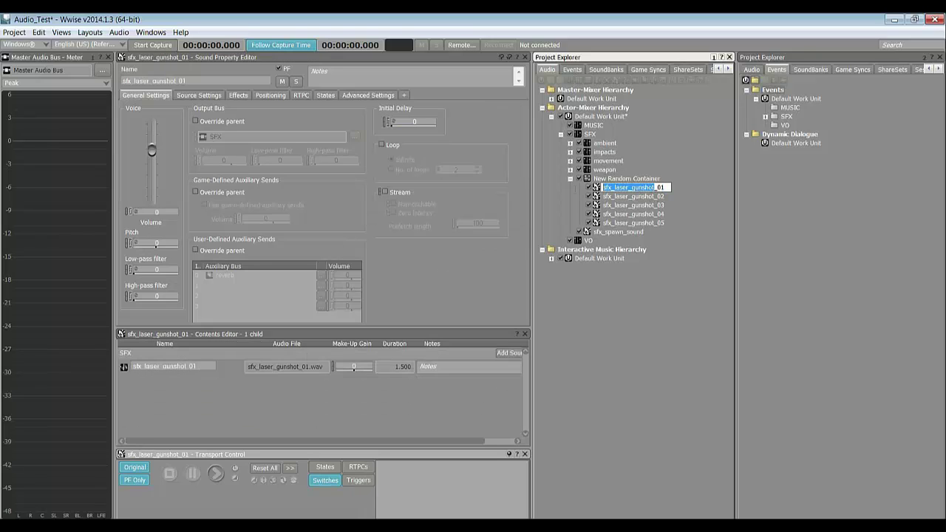
key("ctrl+c")
left_click(629, 179)
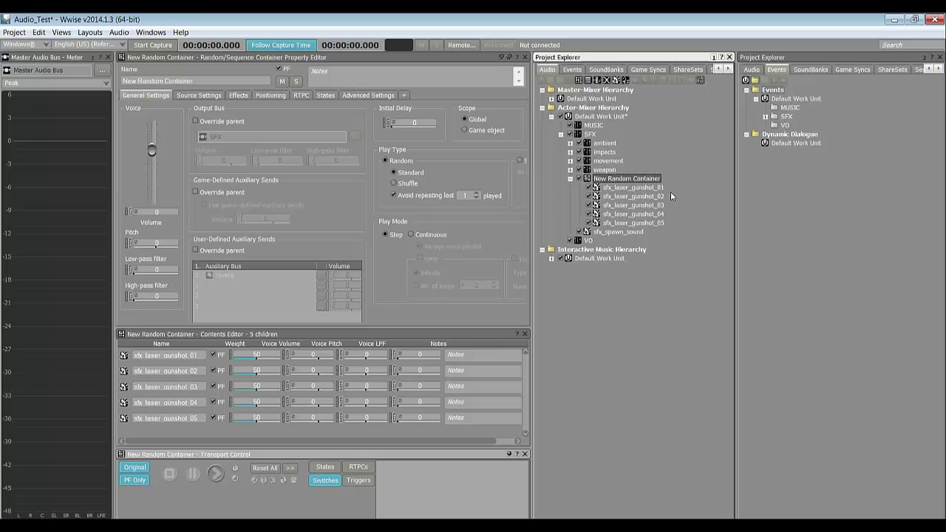
key("F2")
key("ctrl+v")
key("Return")
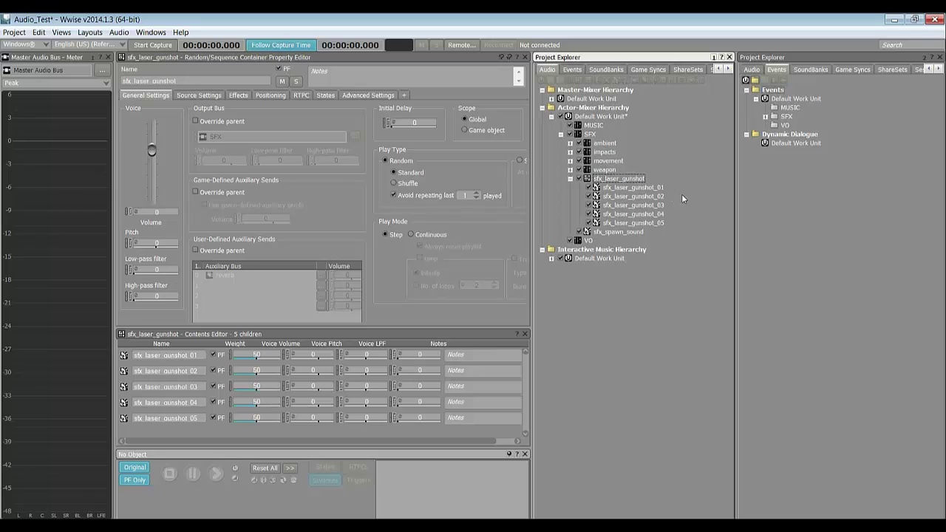
left_click(618, 179)
Create a new event named sfx_gunshot in the SFX events folder
left_click(569, 178)
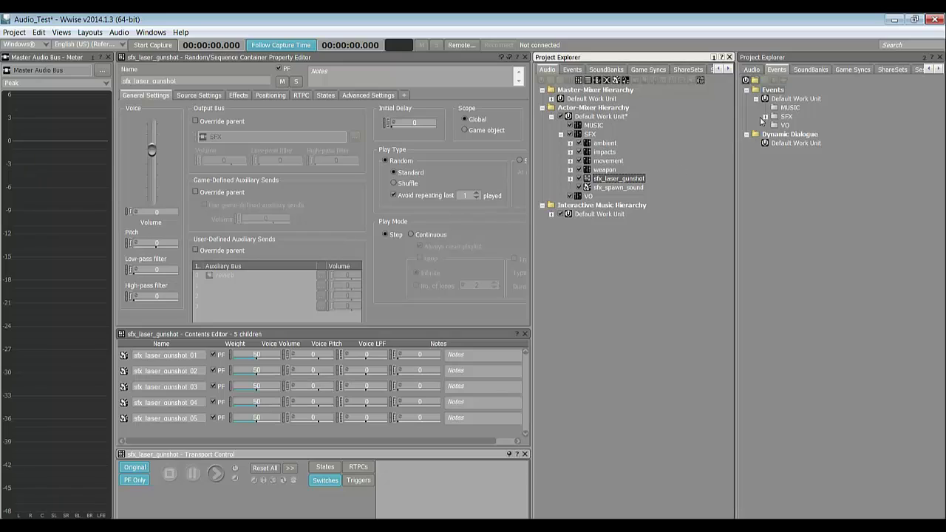
left_click(764, 117)
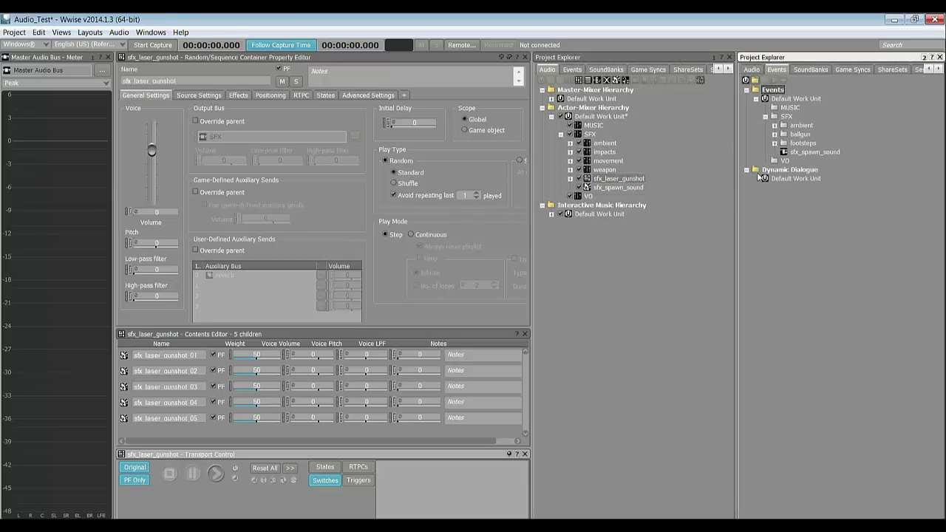
left_click(788, 117)
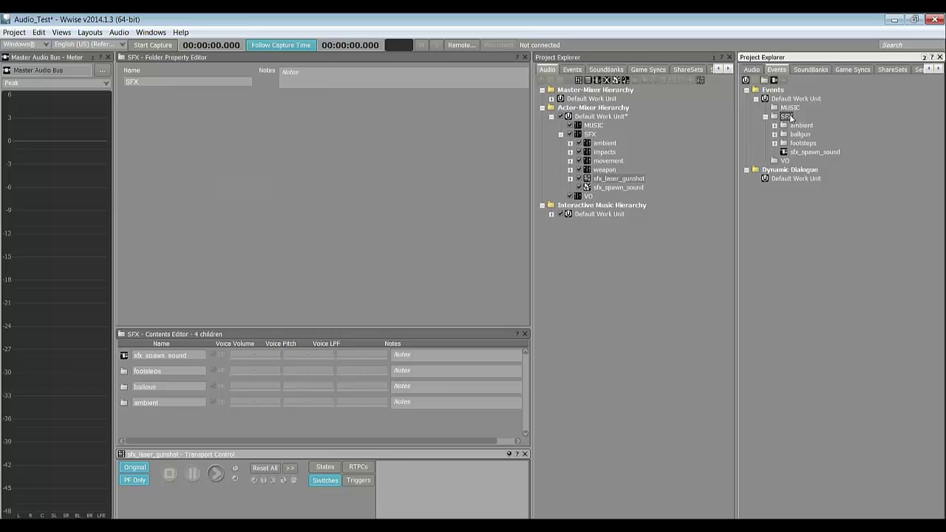
left_click(775, 81)
type("s")
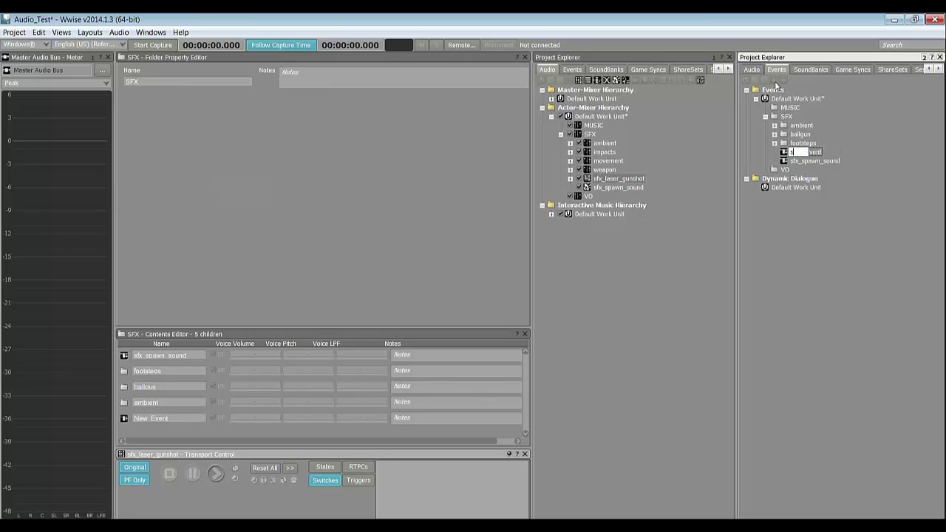
type("fx_gunshot")
key("Return")
left_click(893, 127)
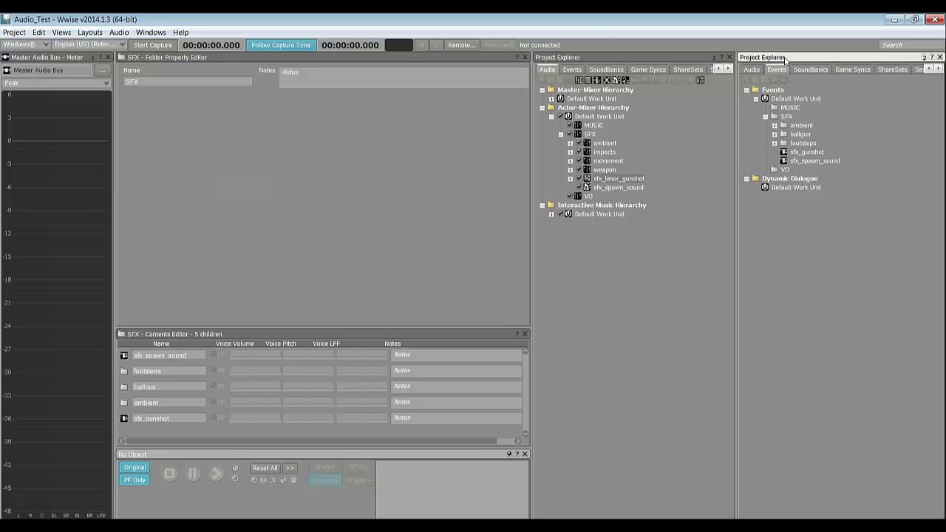
Give sfx_gunshot a Play action targeting the sfx_laser_gunshot random container
left_click(804, 152)
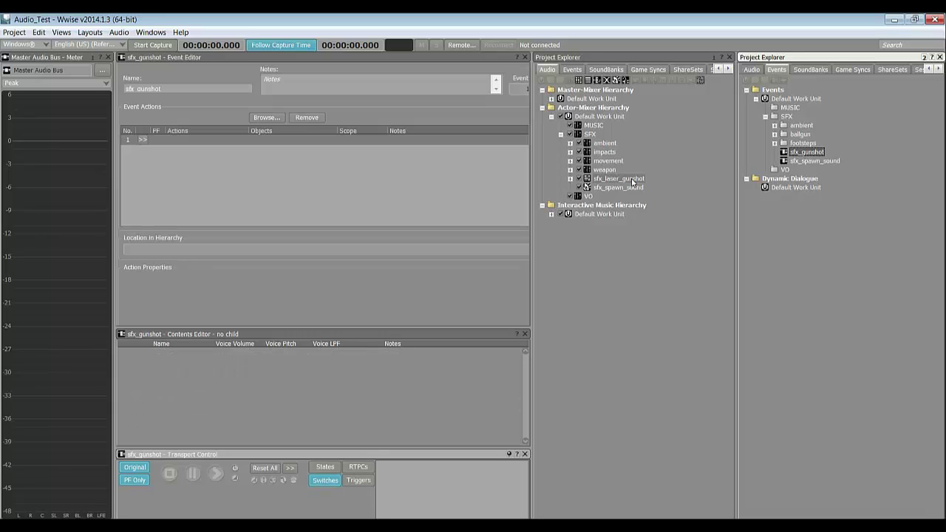
left_click_drag(619, 182, 420, 142)
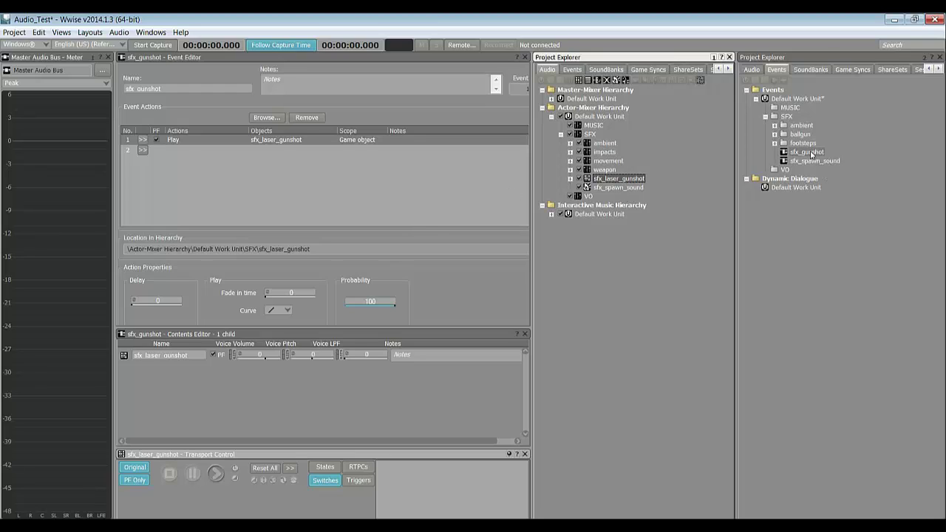
left_click(790, 151)
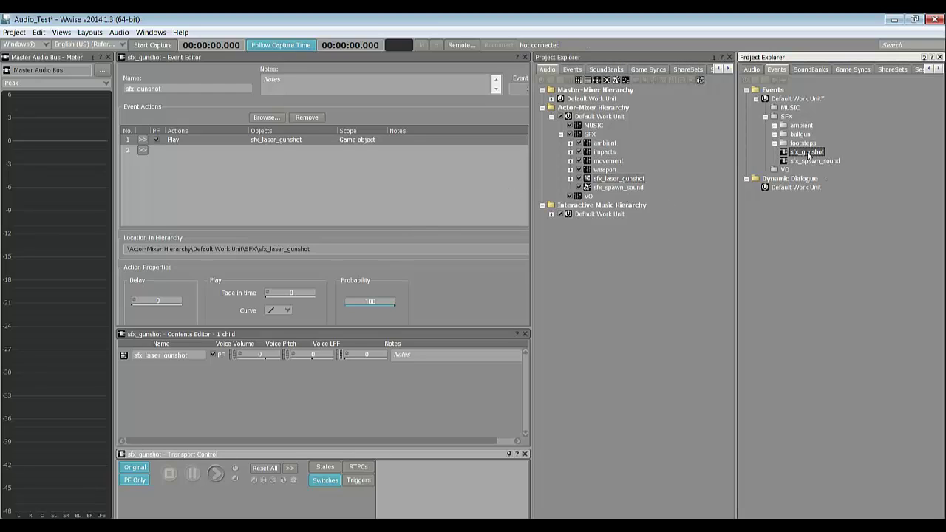
left_click(807, 152)
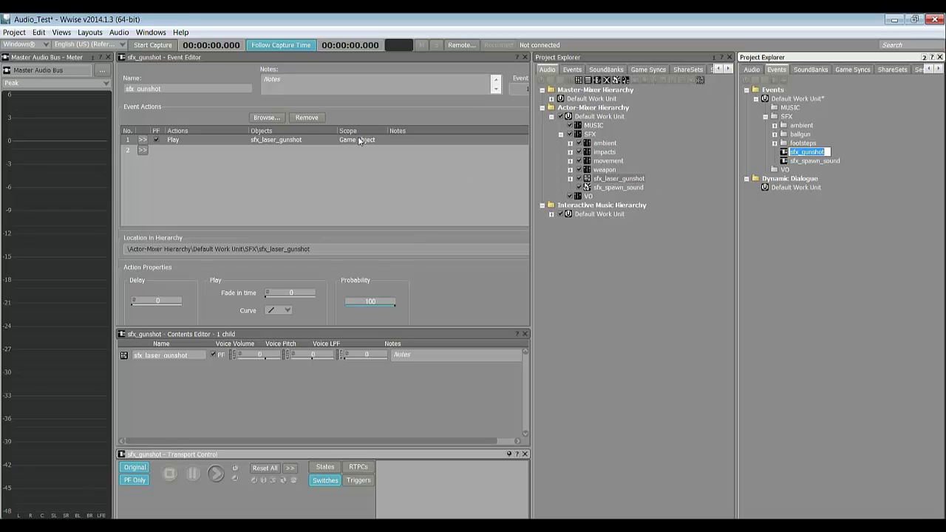
key("Return")
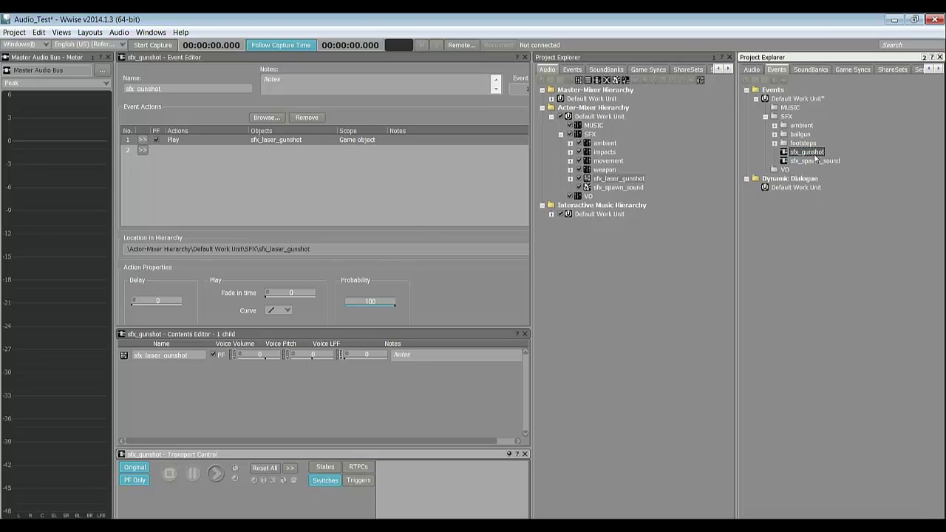
left_click(142, 151)
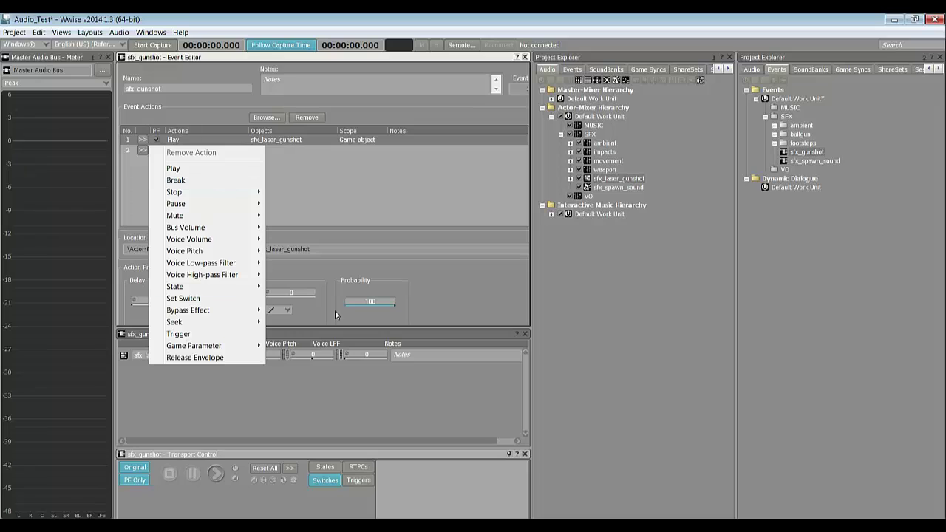
left_click(376, 197)
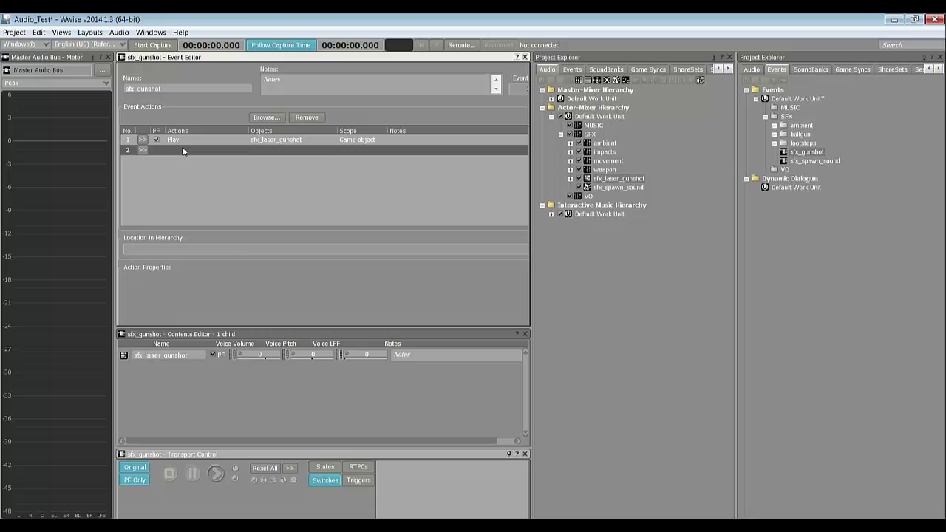
left_click(181, 32)
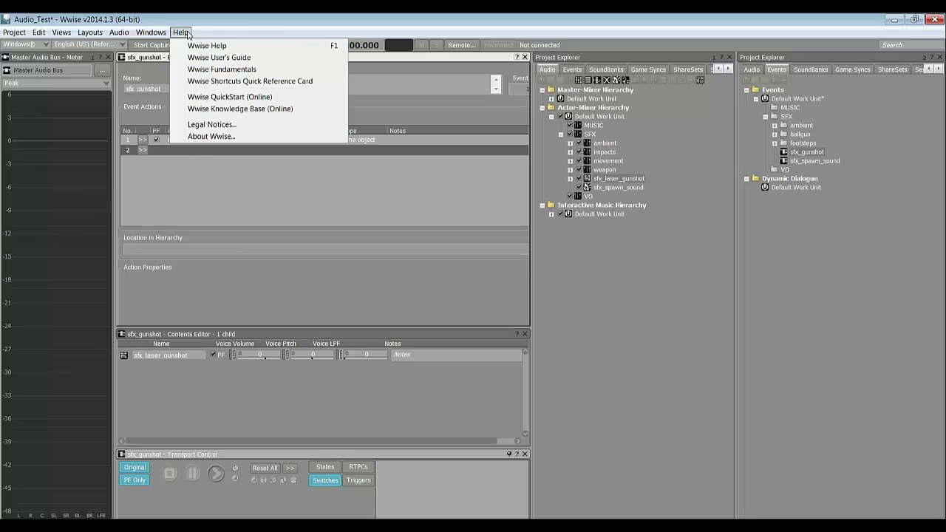
left_click(190, 45)
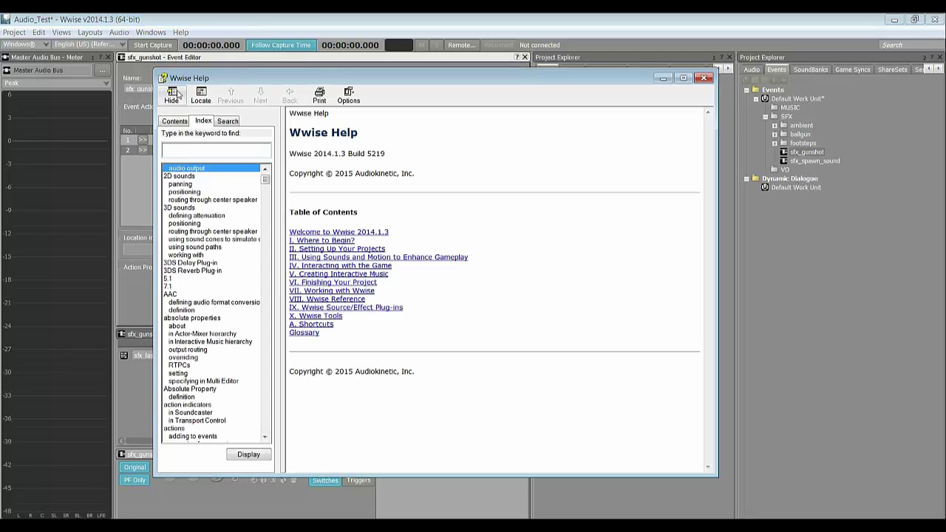
left_click(699, 79)
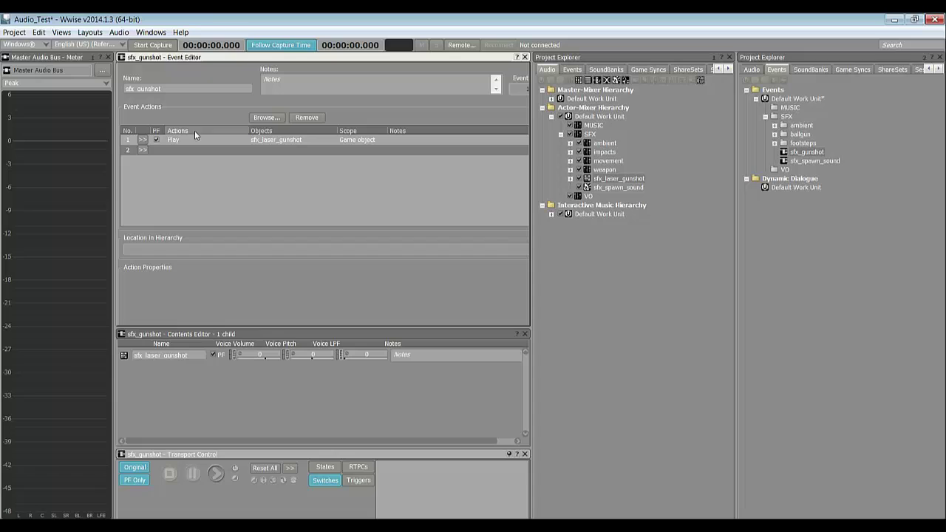
Collapse the SFX folders and inspect the MUSIC actor-mixer and MUSIC events folder
left_click(795, 261)
left_click(570, 134)
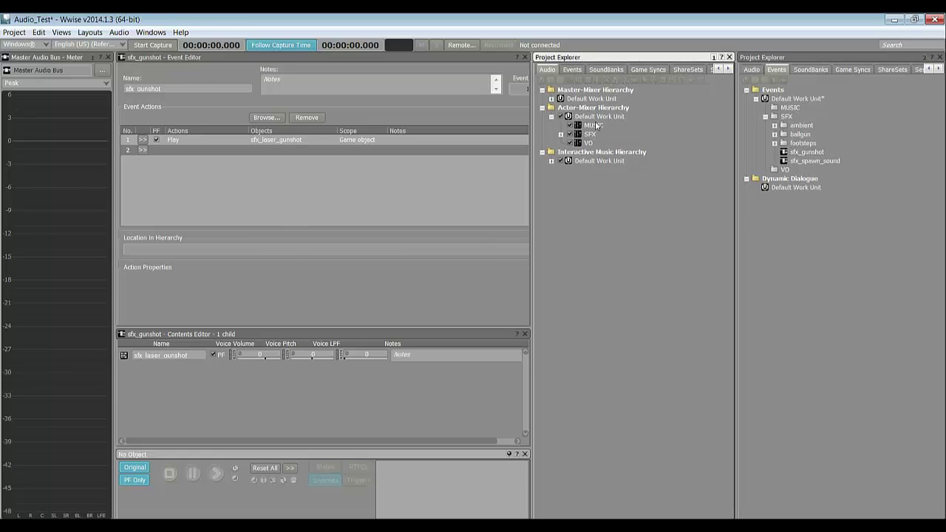
left_click(593, 126)
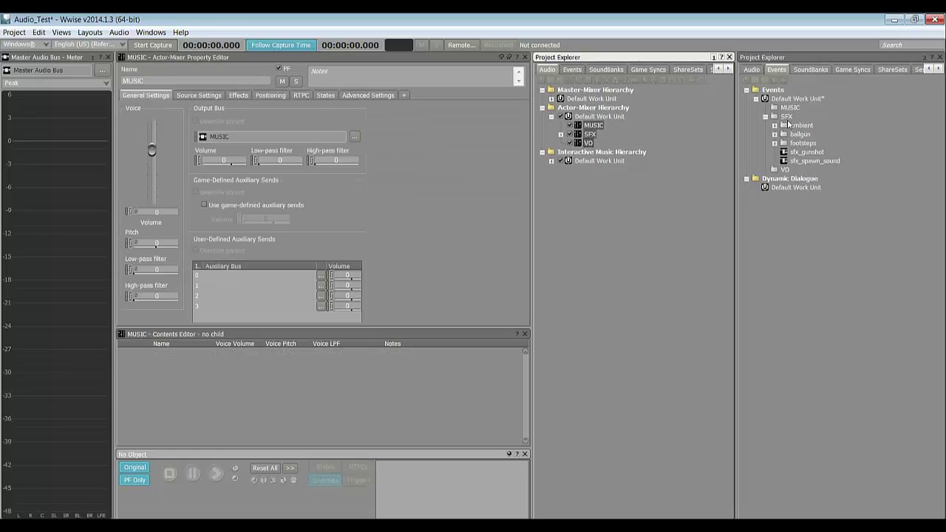
left_click(765, 116)
left_click(789, 107)
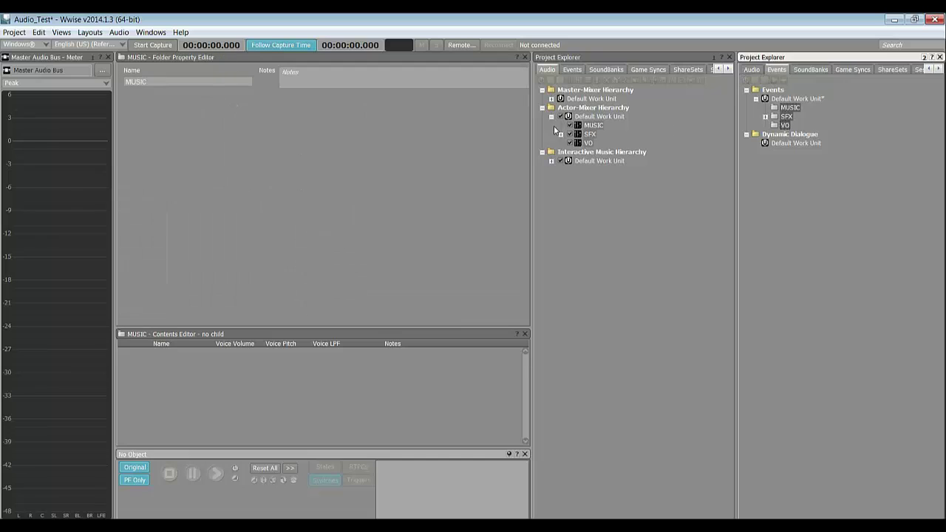
left_click(594, 126)
Inspect the VO folders, then show the sfx_laser_gunshot container's properties
left_click(588, 143)
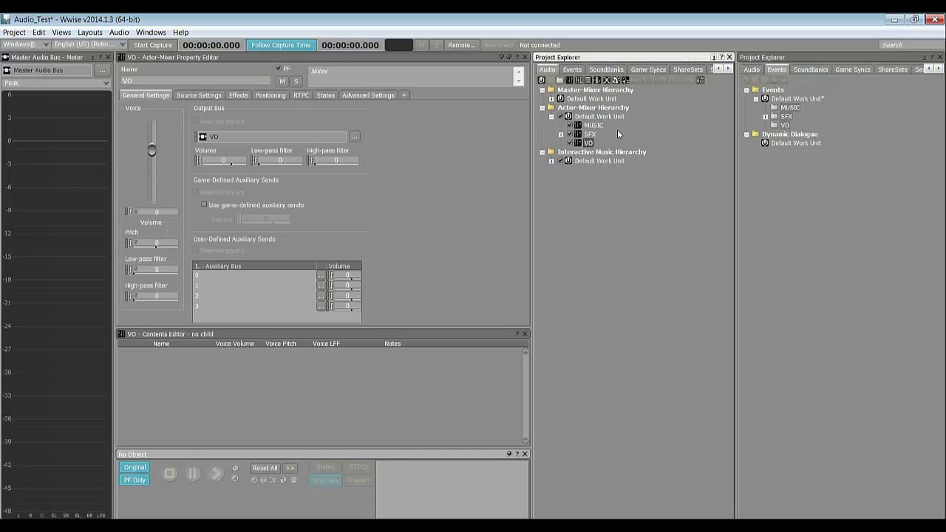
left_click(657, 136)
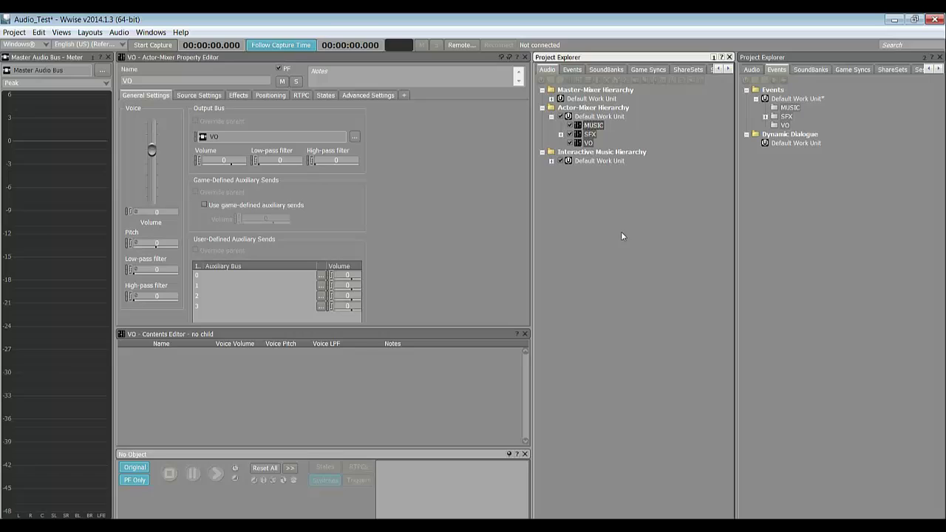
left_click(593, 125)
left_click(562, 135)
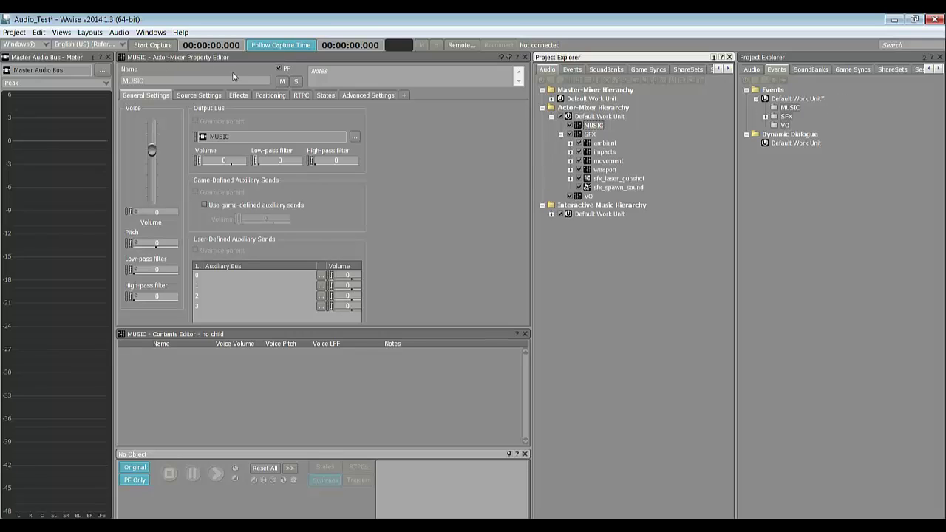
left_click(785, 125)
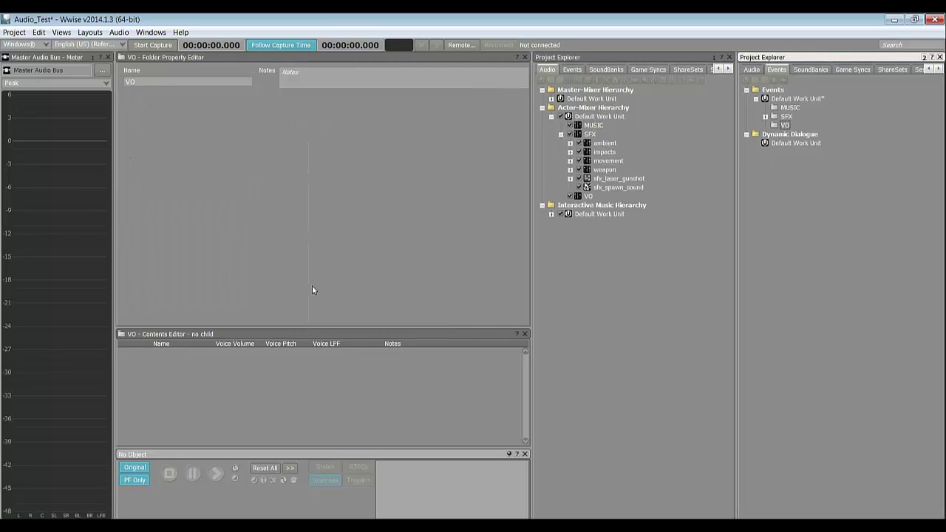
left_click(626, 179)
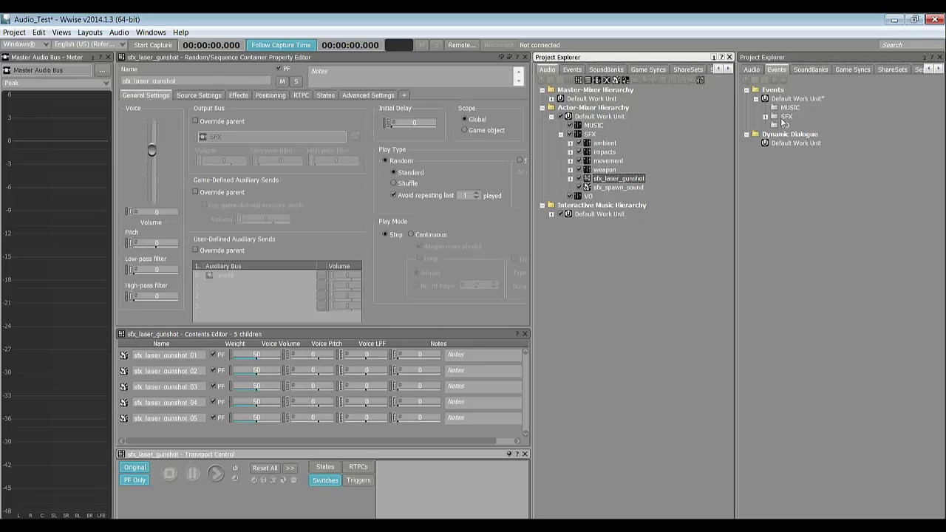
Switch to the SoundBank layout with the events hierarchy showing
left_click(91, 34)
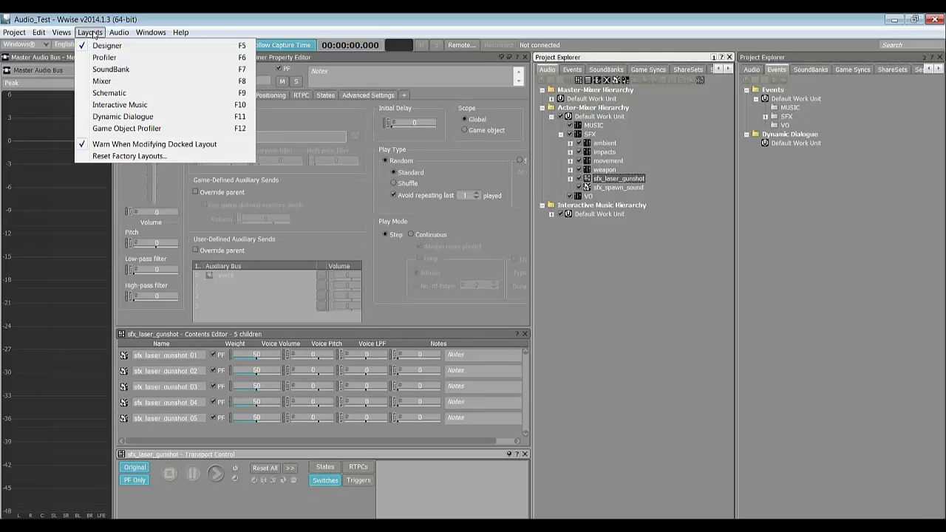
left_click(102, 69)
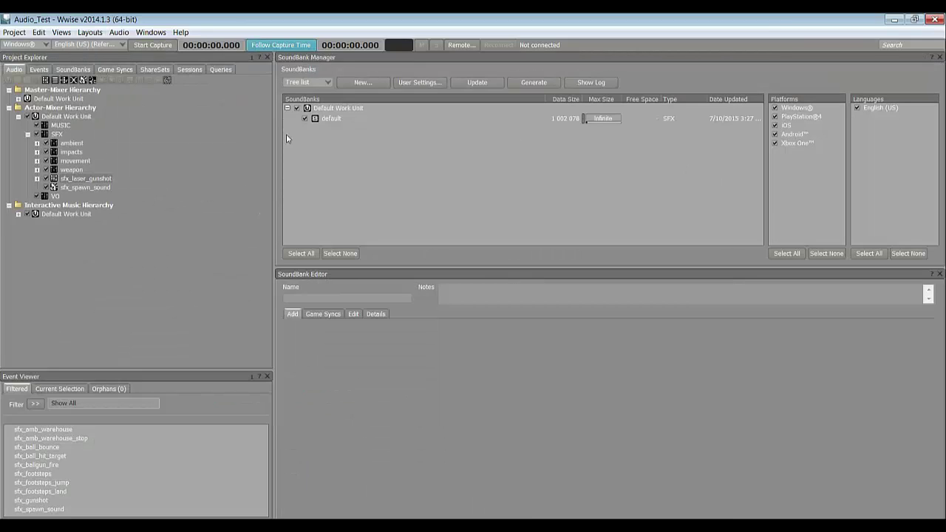
left_click(39, 70)
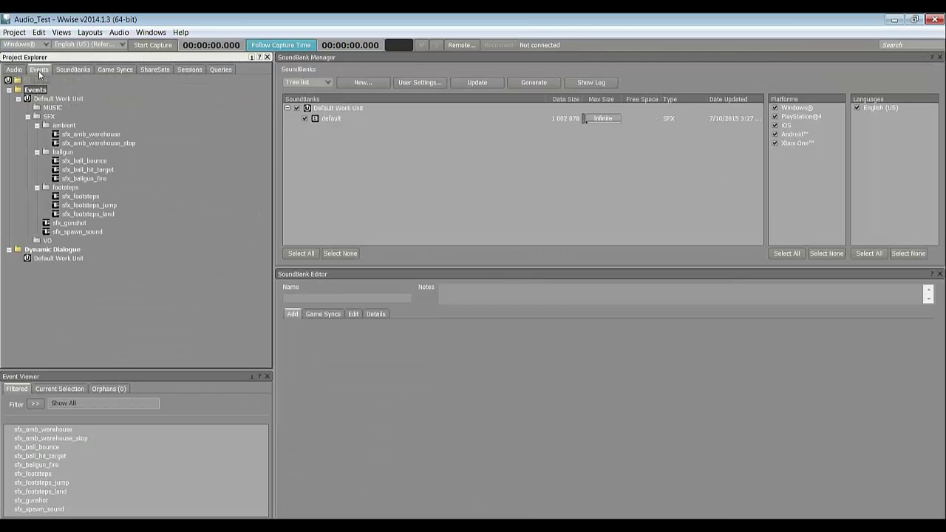
left_click(27, 116)
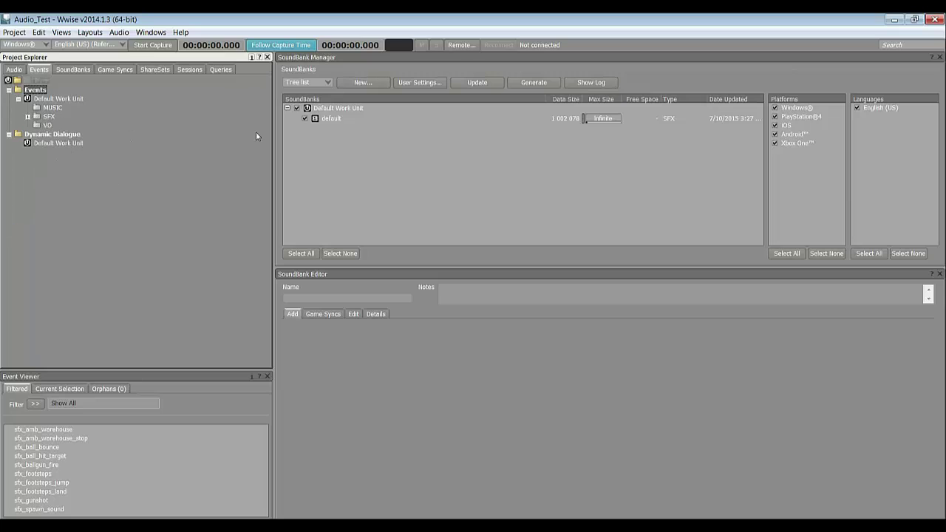
left_click(328, 119)
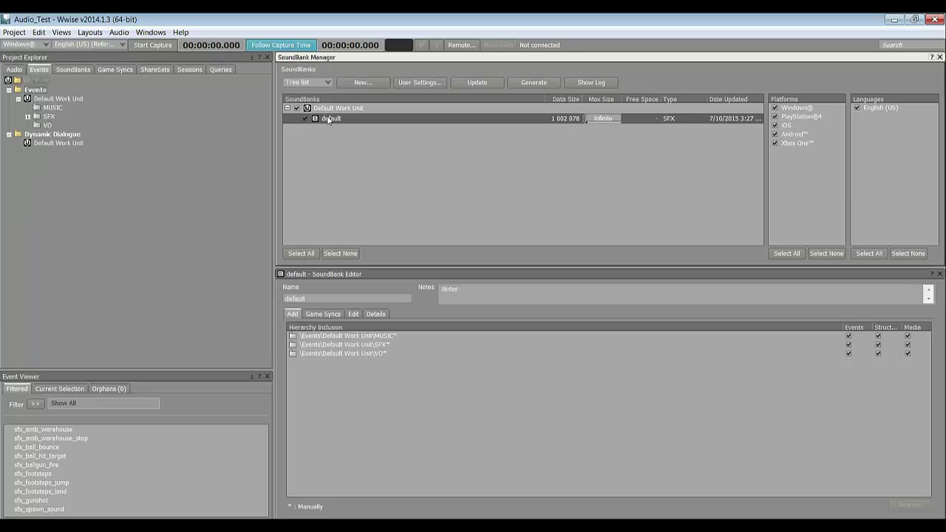
Select the MUSIC, SFX and VO event folders and check sfx_gunshot inside SFX
left_click(53, 109)
left_click(48, 125, "shift")
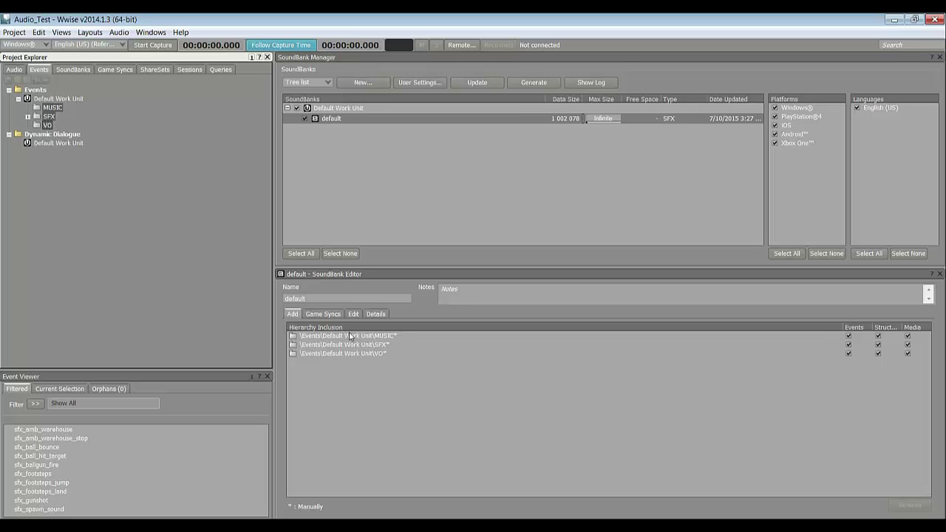
left_click(27, 116)
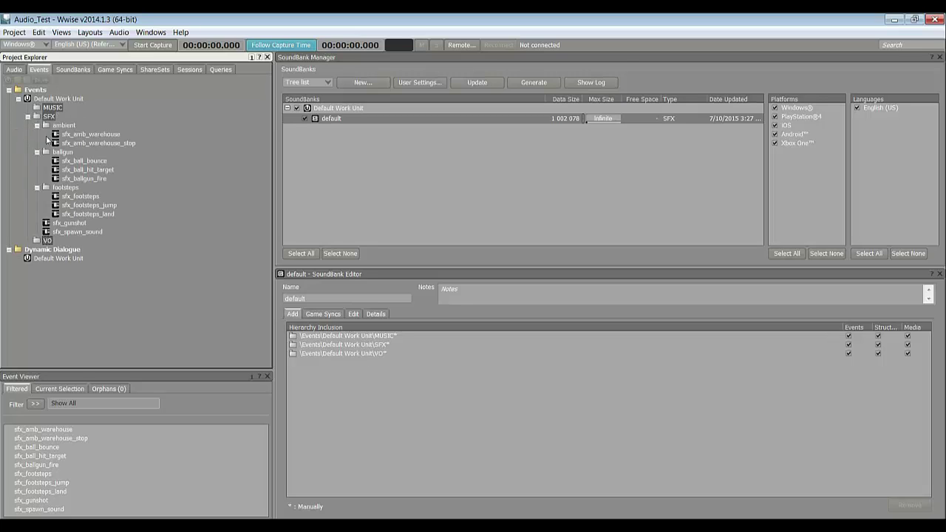
left_click(37, 125)
left_click(37, 133)
left_click(37, 142)
left_click(69, 152)
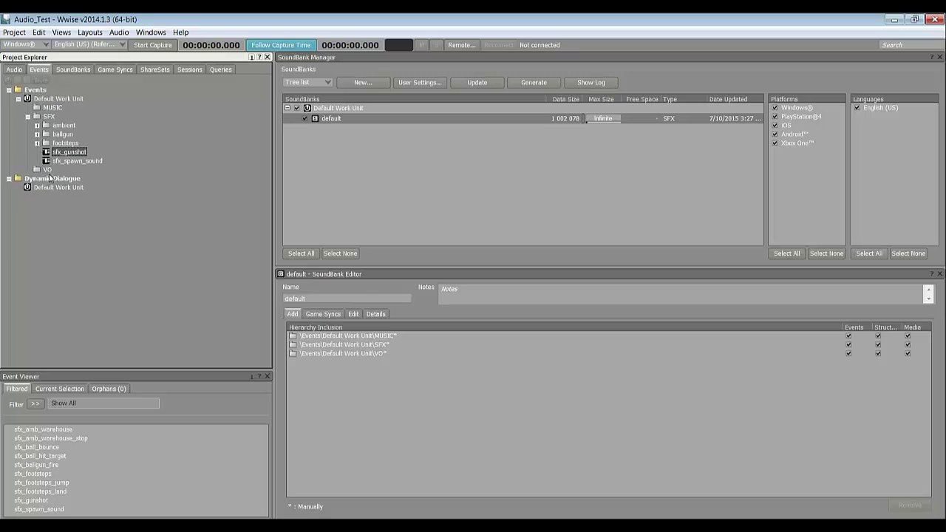
left_click(28, 117)
Add the MUSIC, SFX and VO event folders to the default SoundBank and generate it
left_click_drag(54, 119, 344, 119)
left_click(334, 122)
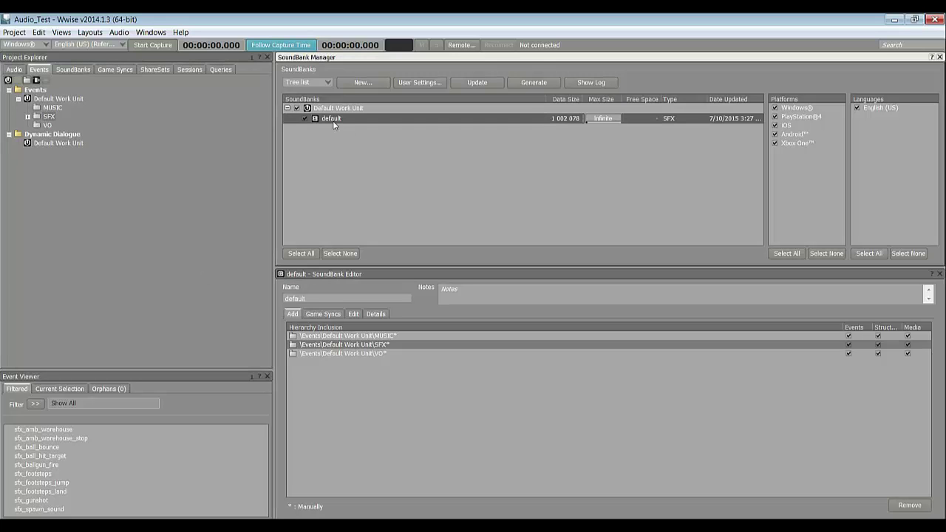
left_click(51, 107)
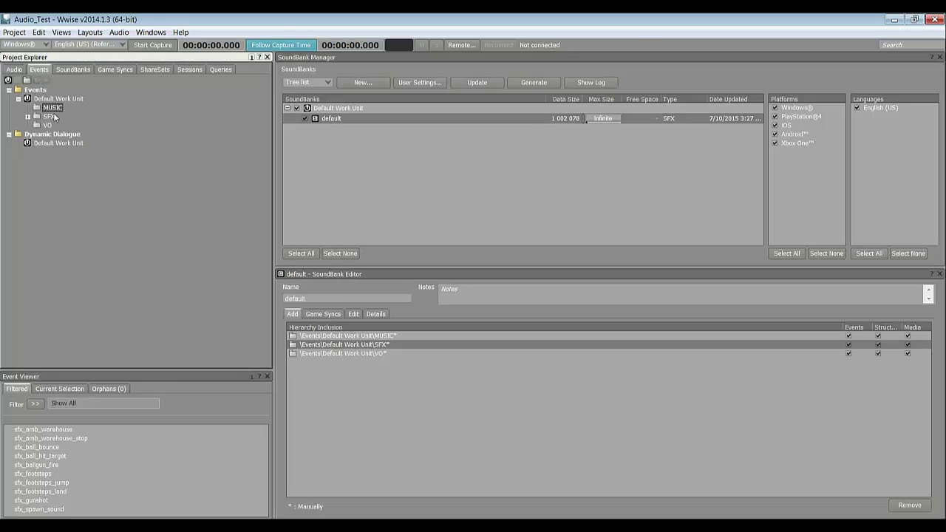
left_click(48, 125, "shift")
left_click_drag(47, 125, 516, 308)
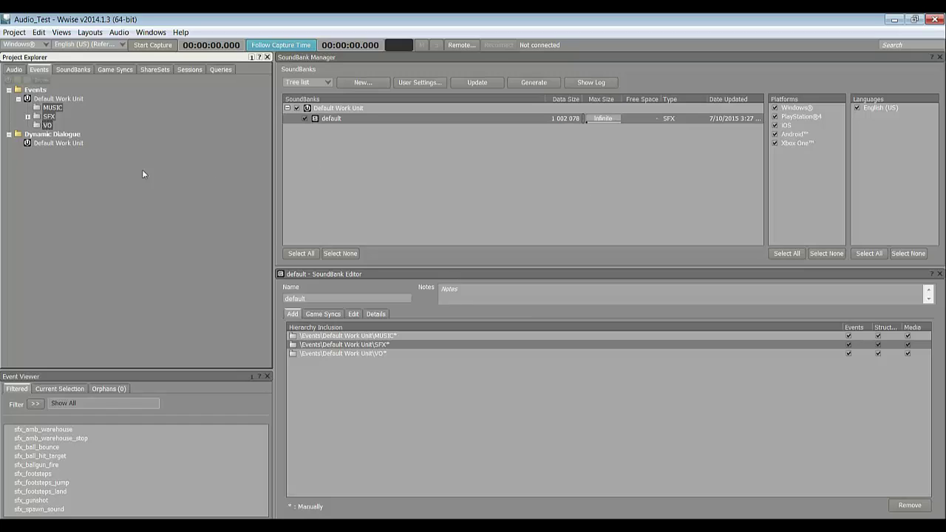
left_click(532, 82)
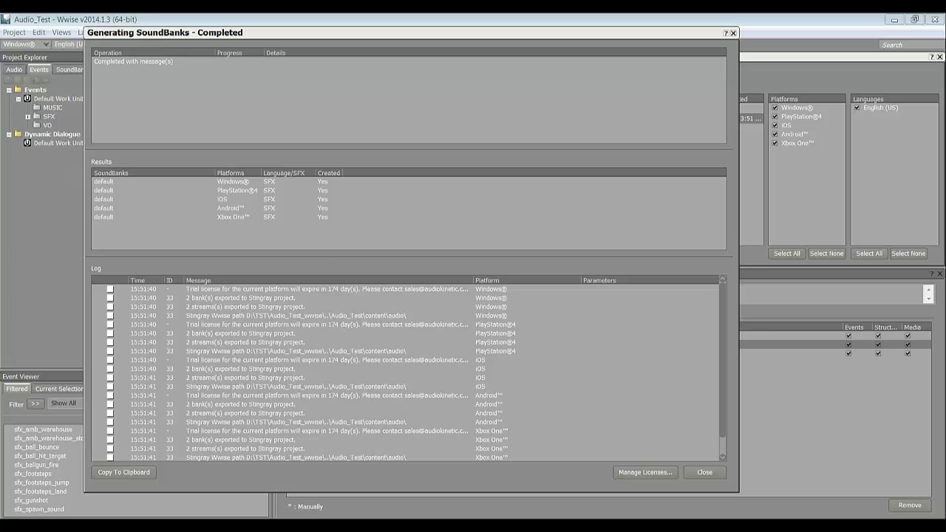
left_click(704, 472)
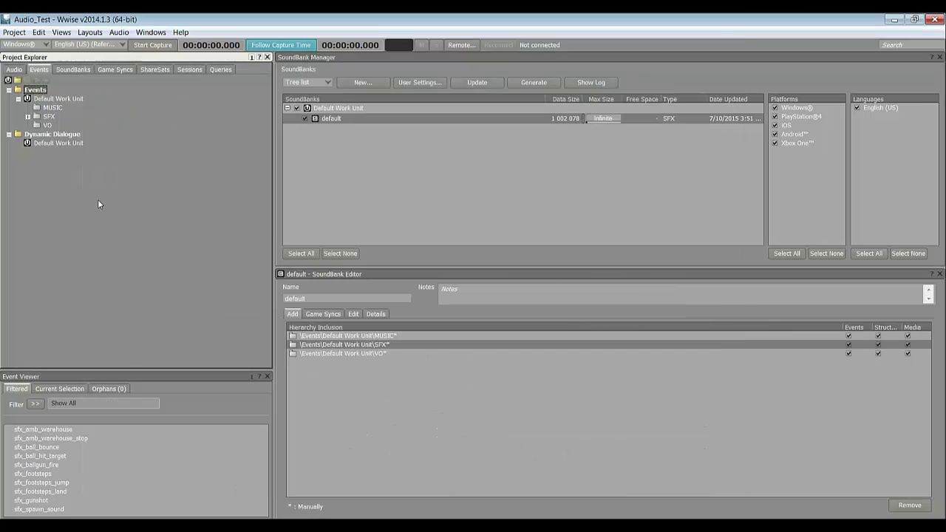
In the Designer layout, open sfx_gunshot to verify it plays sfx_laser_gunshot
left_click(90, 32)
left_click(104, 44)
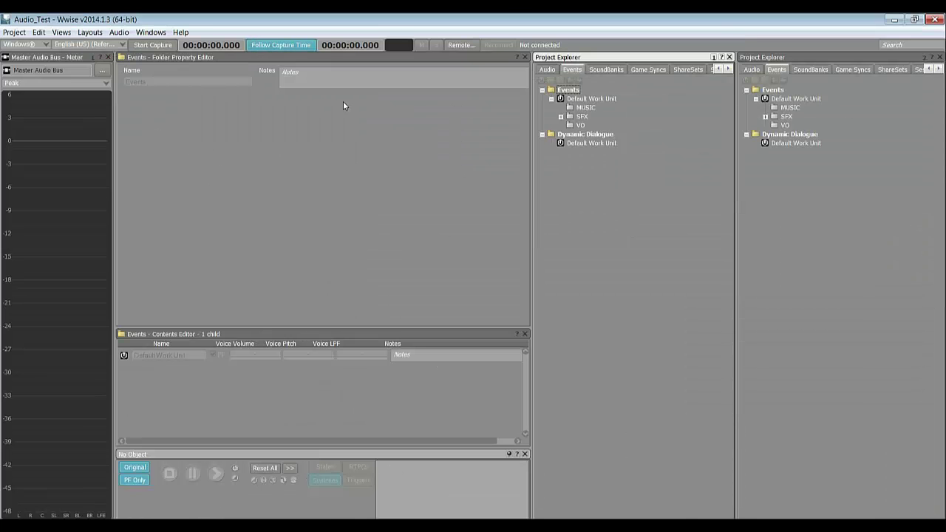
left_click(89, 32)
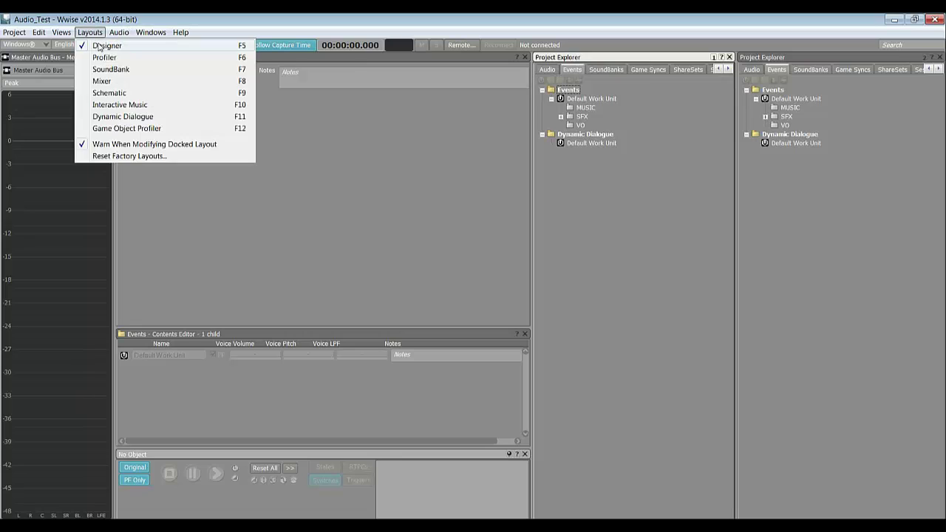
left_click(101, 46)
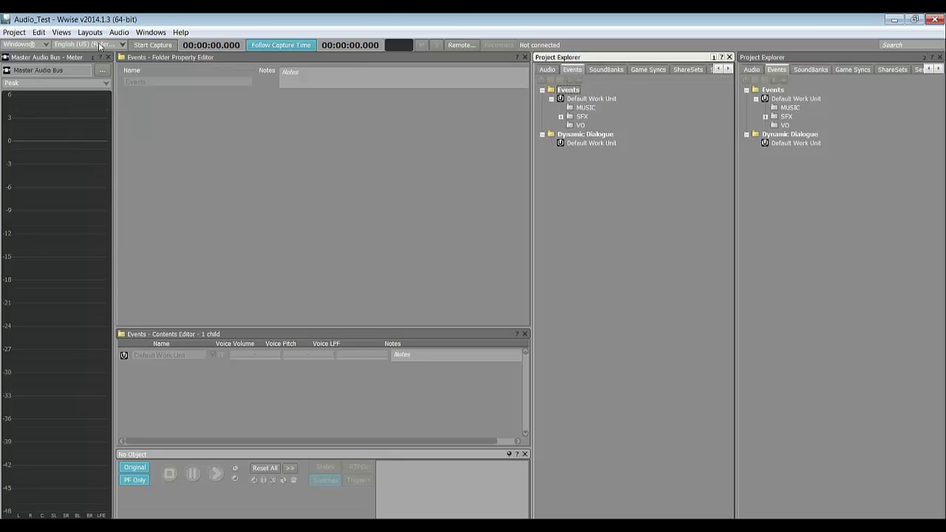
left_click(547, 69)
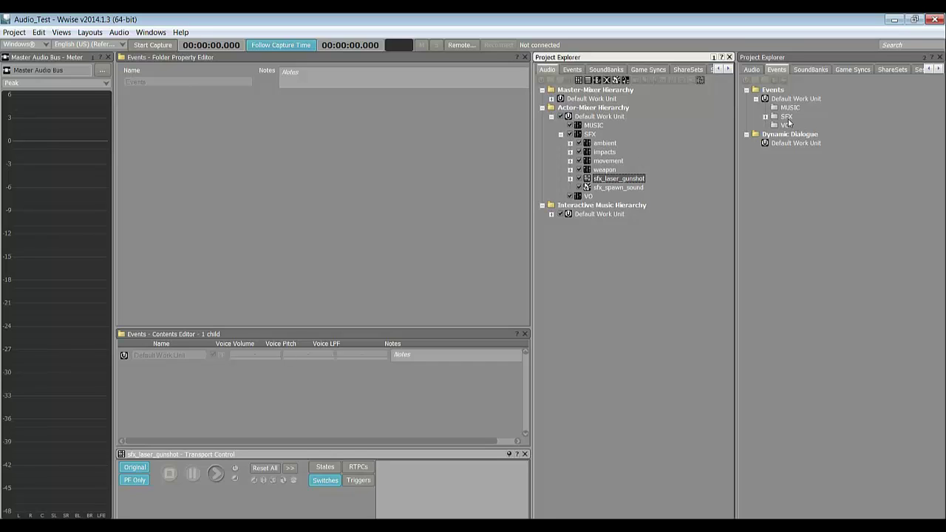
left_click(765, 116)
left_click(806, 152)
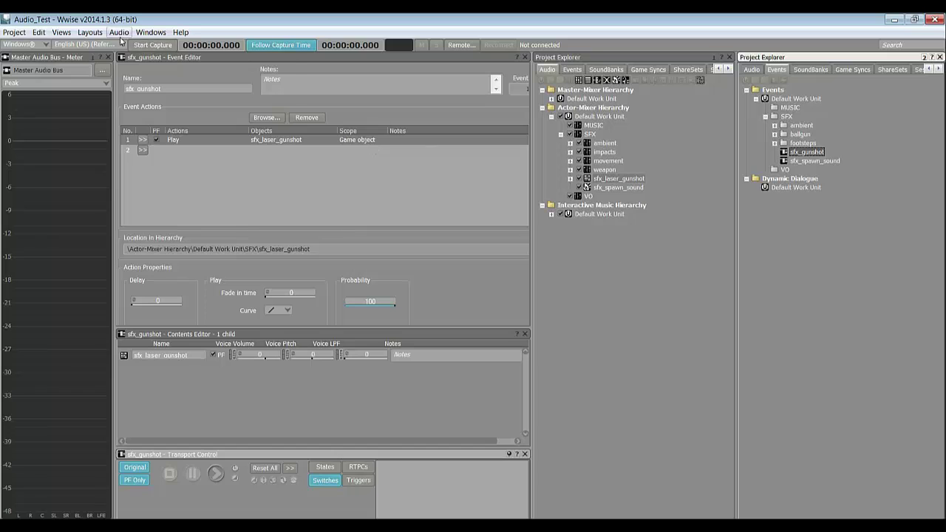
left_click(119, 32)
Return to the SoundBank layout, regenerate all platforms' SoundBanks, and switch to Stingray Editor
mouse_move(90, 33)
left_click(98, 69)
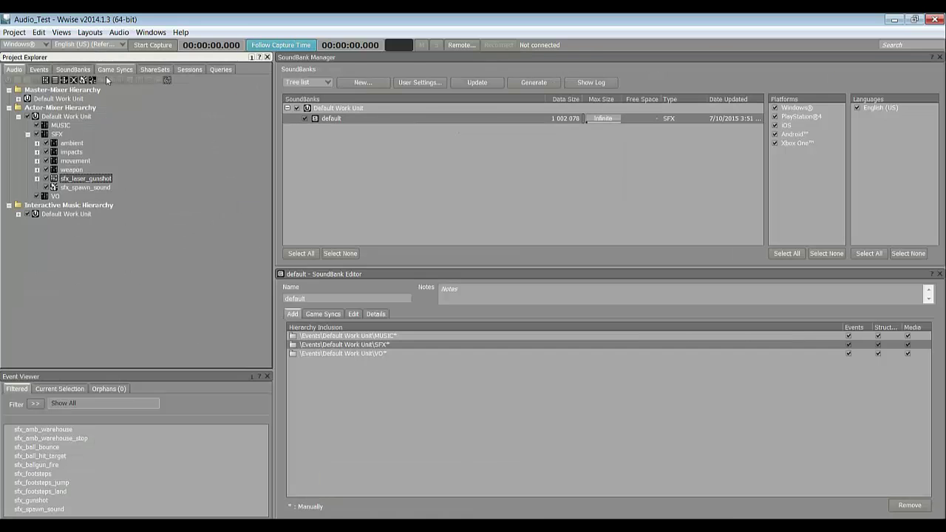
left_click(527, 84)
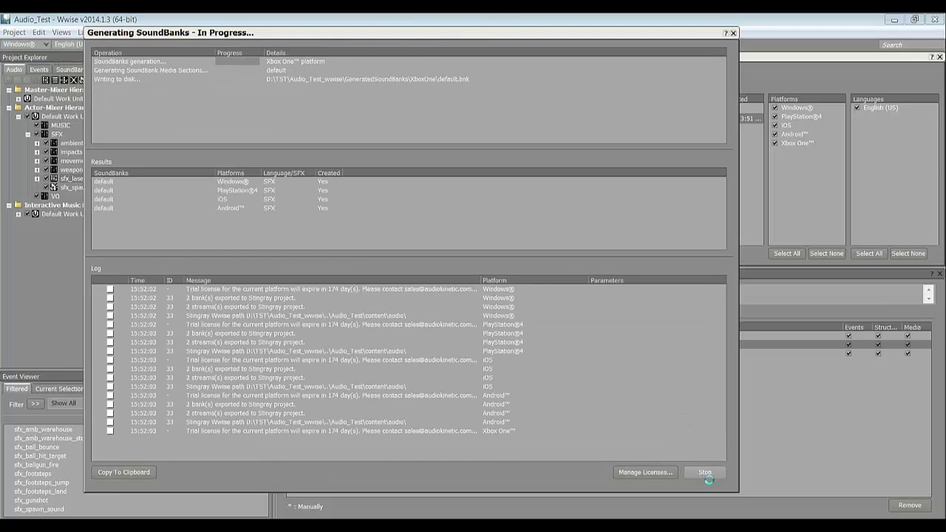
key("Escape")
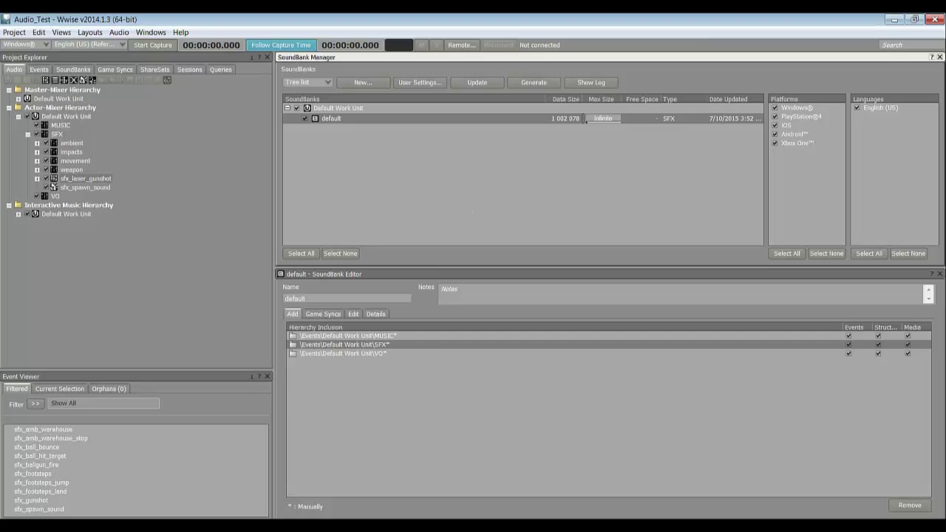
key("alt+Tab")
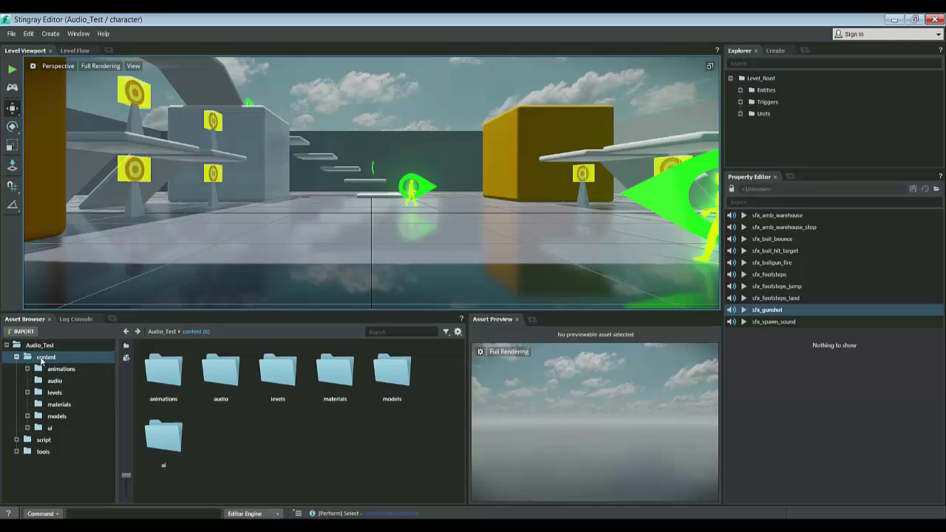
Open content > audio, select the default sound bank, and browse its sound events
left_click(54, 381)
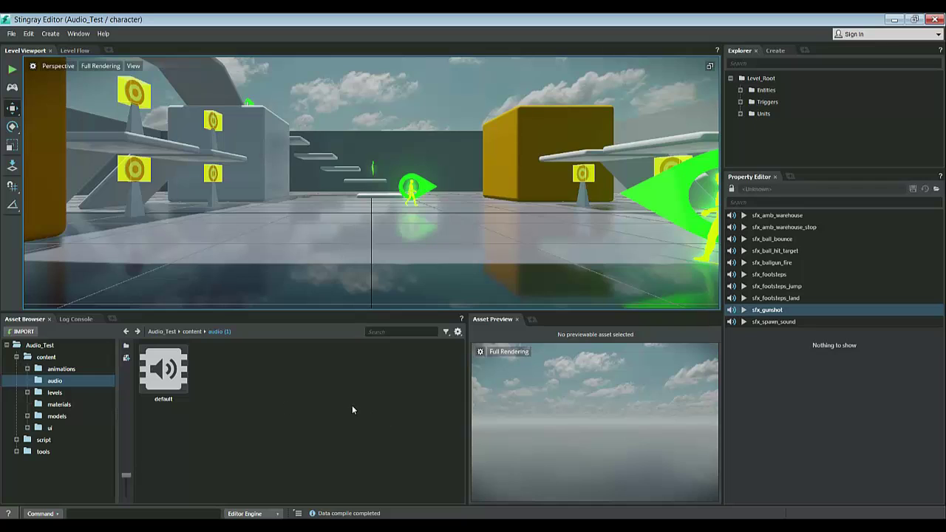
left_click(163, 369)
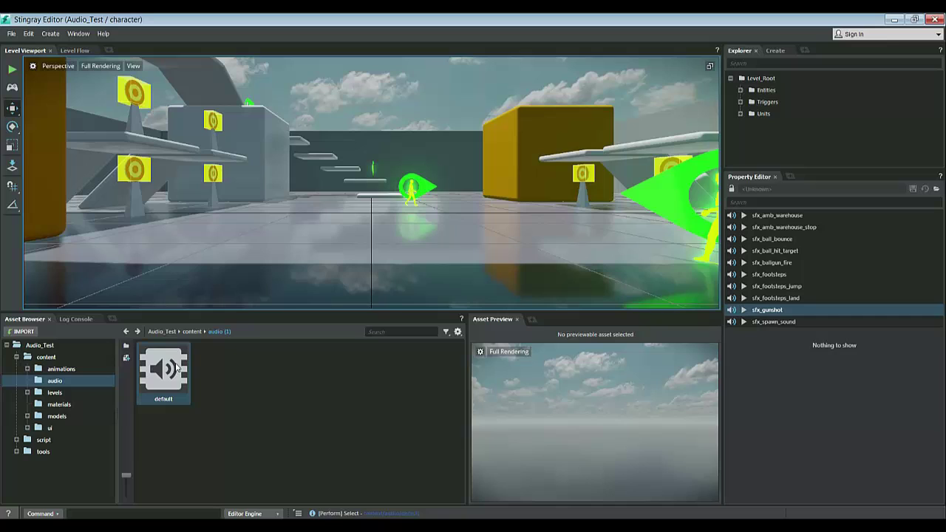
left_click(774, 217)
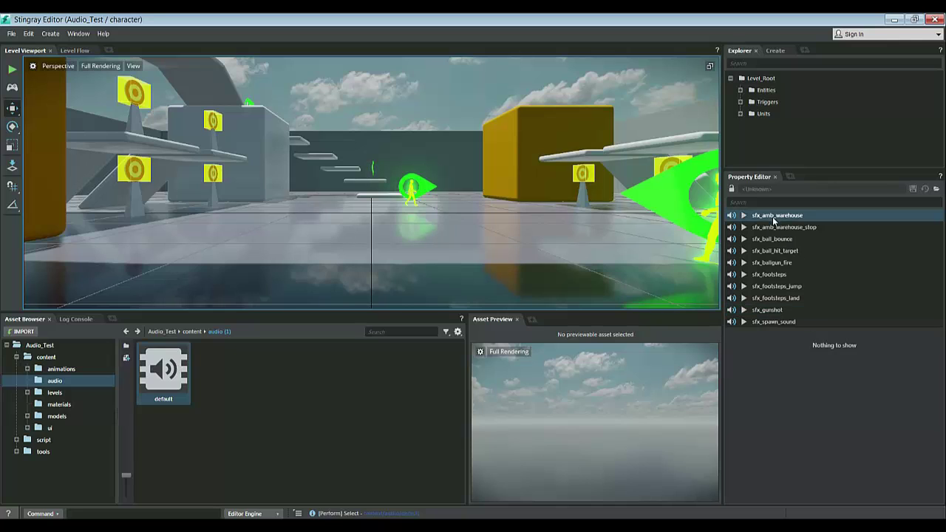
left_click(776, 228)
left_click(776, 239)
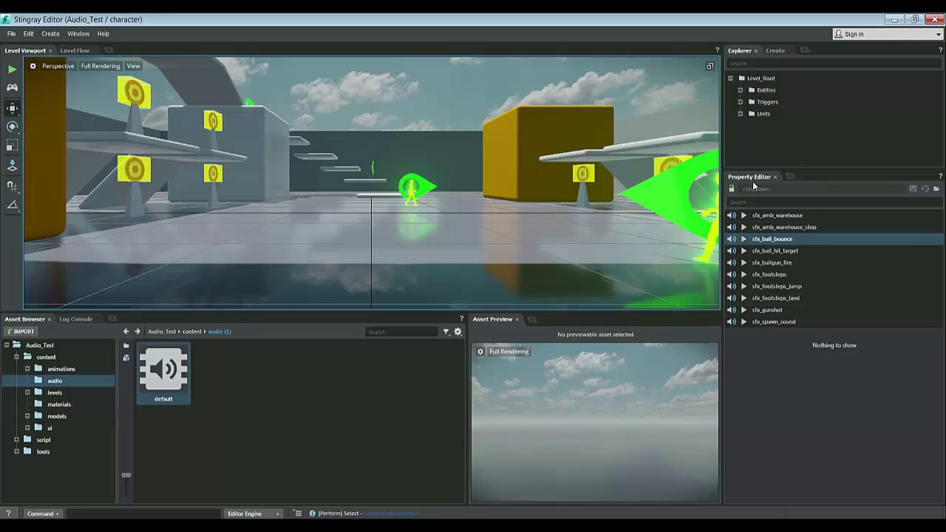
left_click(774, 262)
left_click(769, 297)
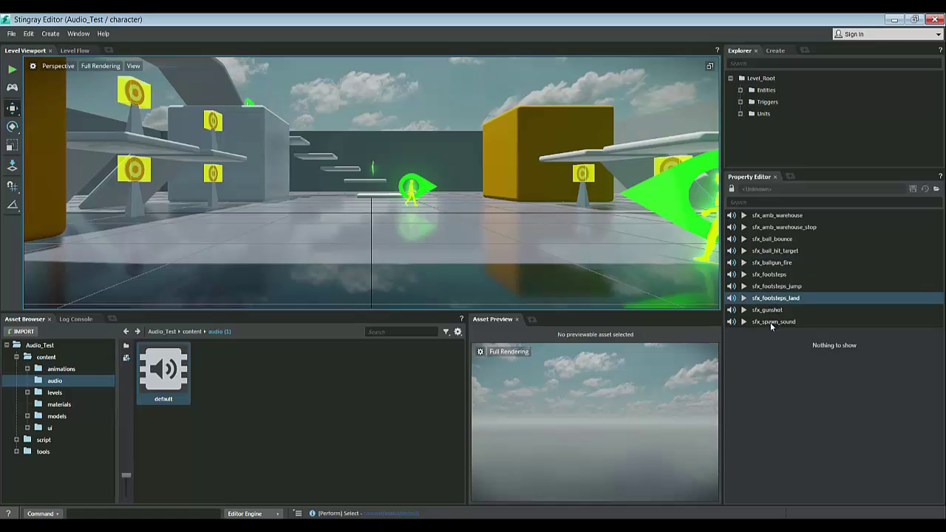
left_click(771, 323)
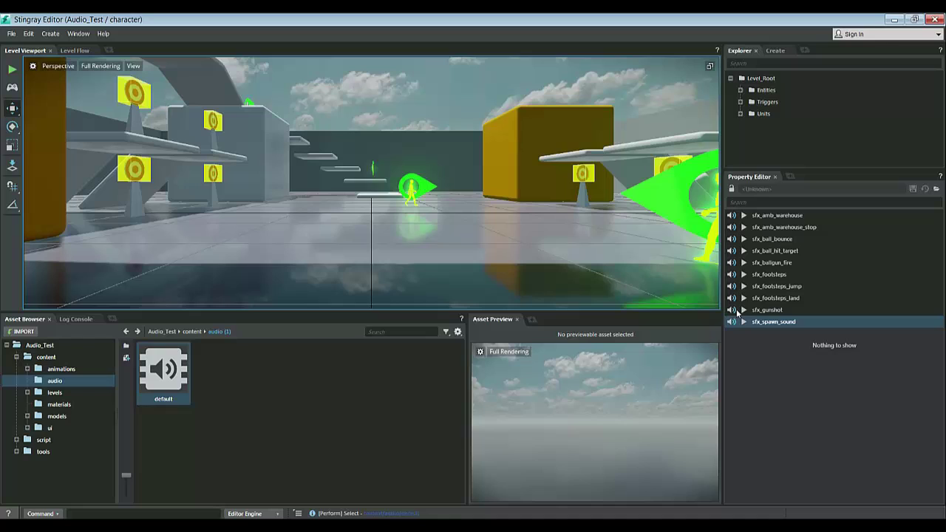
Audition sfx_gunshot, sfx_spawn_sound and sfx_ballgun_fire from the Property Editor
left_click(744, 311)
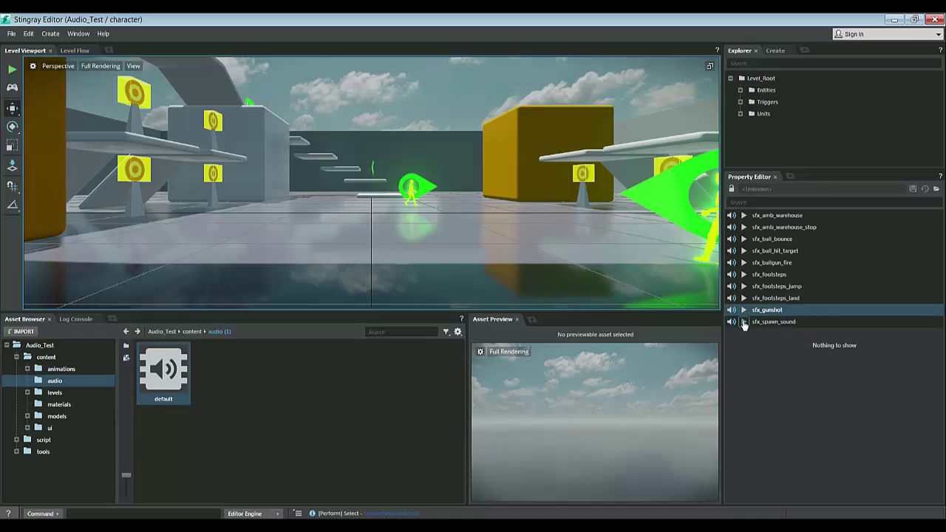
left_click(743, 322)
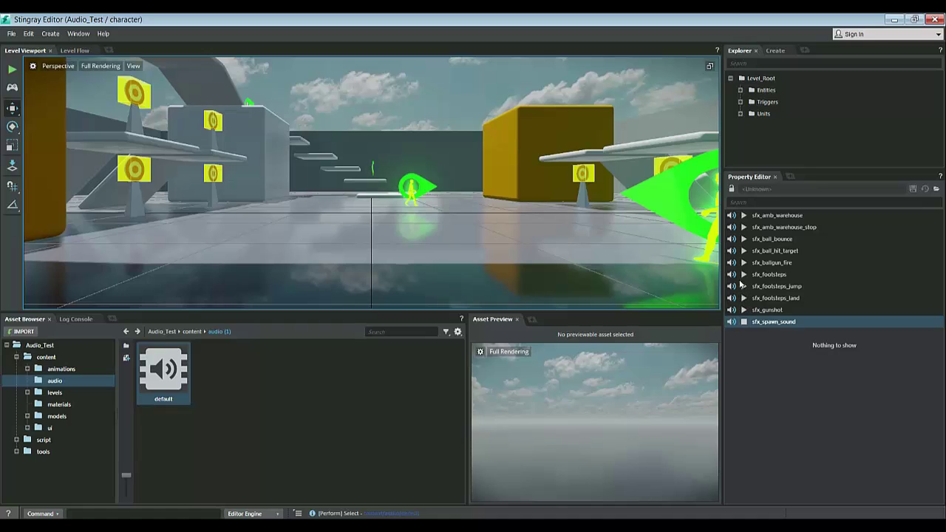
left_click(744, 274)
left_click(743, 262)
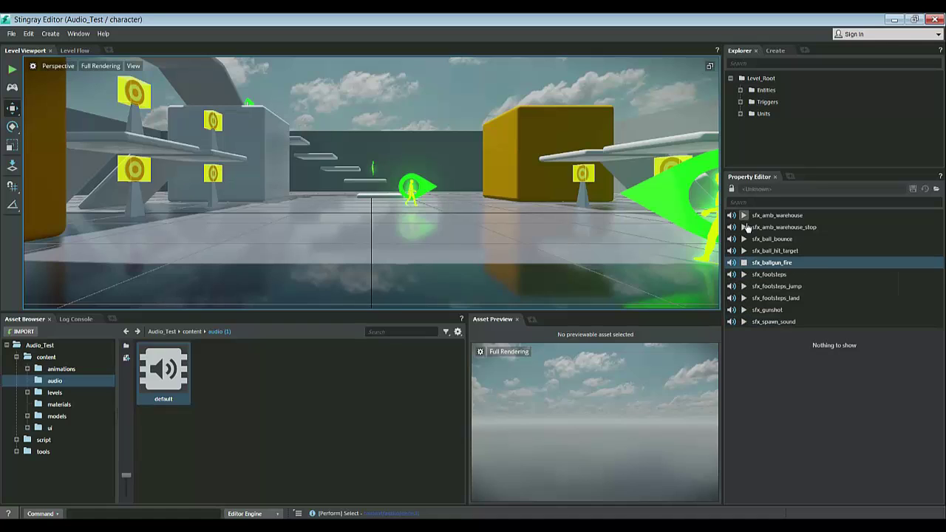